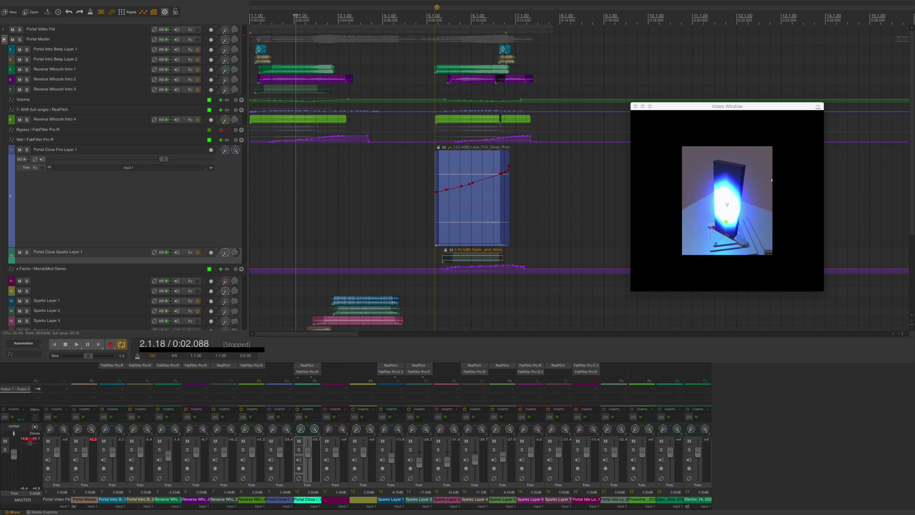
Play the project from the very beginning to review the portal intro against the video.
key("Home")
key("space")
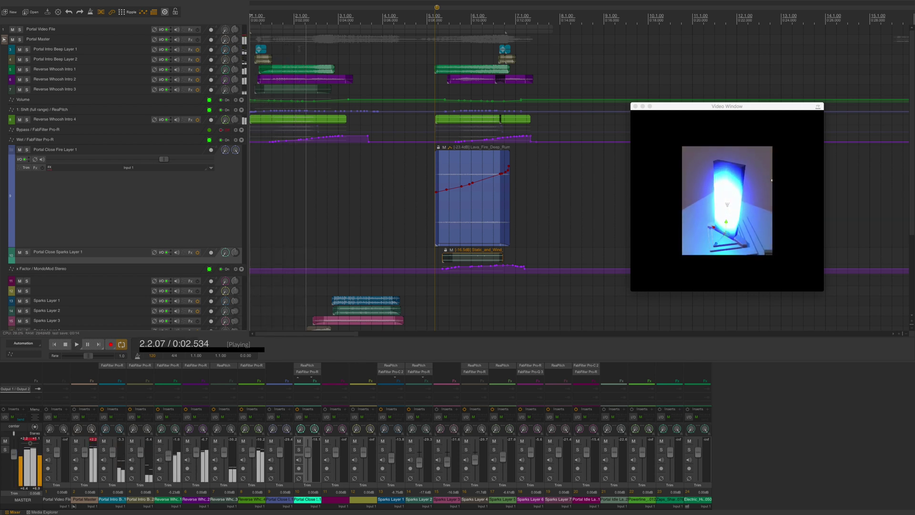
key("space")
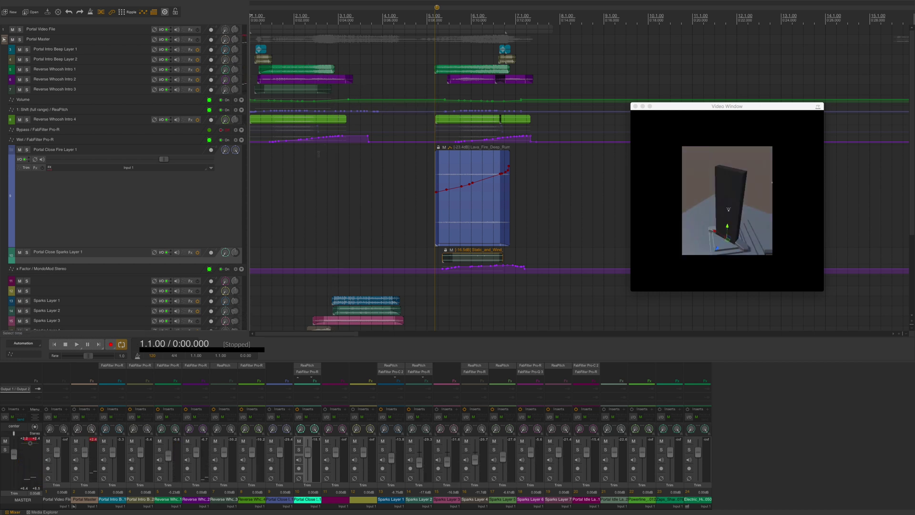
Play the intro up to the first sparks and move the Sparks Layer 4 clip slightly earlier.
scroll(354, 110, "down", 5)
scroll(354, 177, "down", 1)
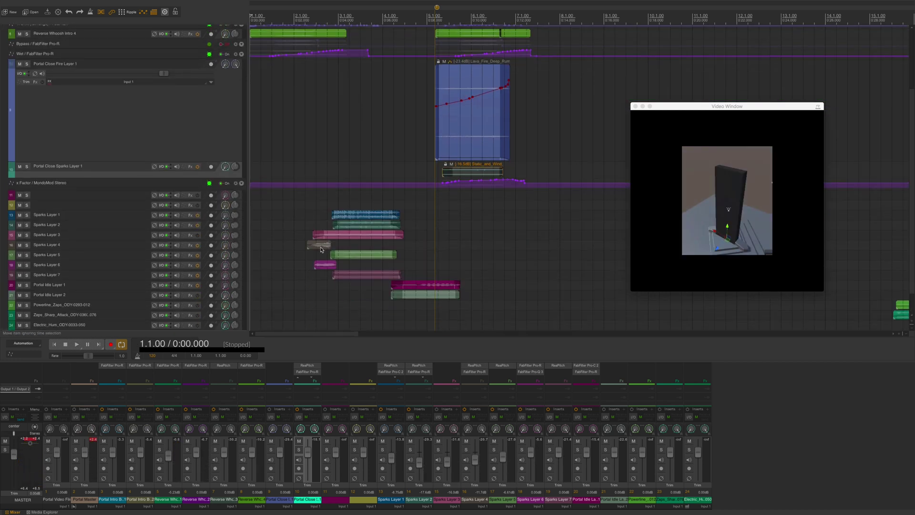
key("space")
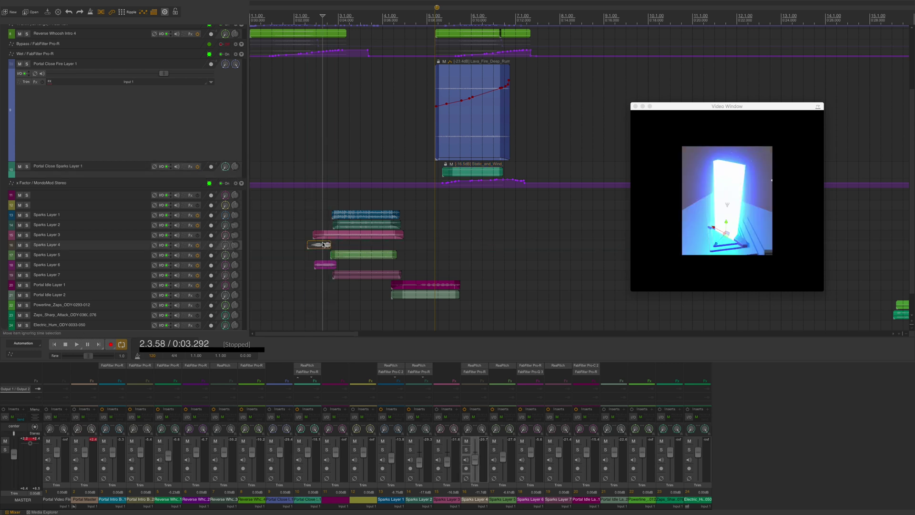
key("alt+s")
key("space")
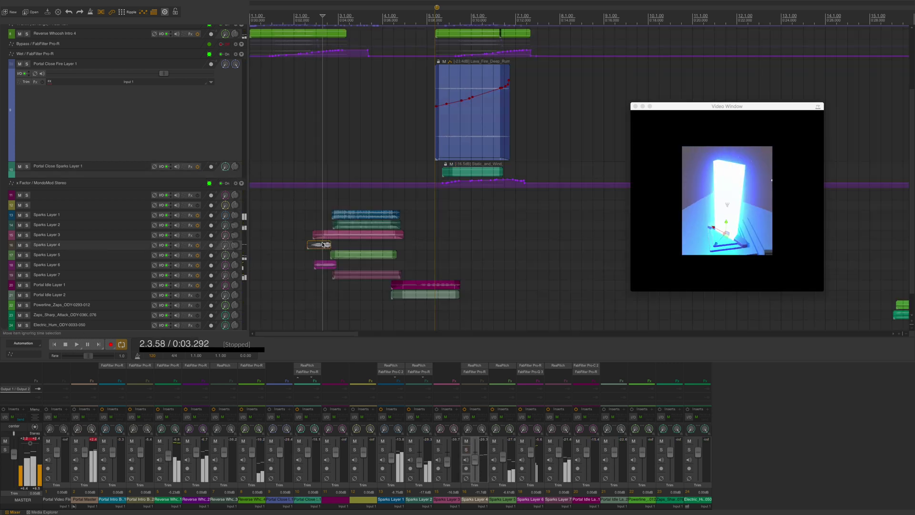
left_click_drag(322, 245, 316, 247)
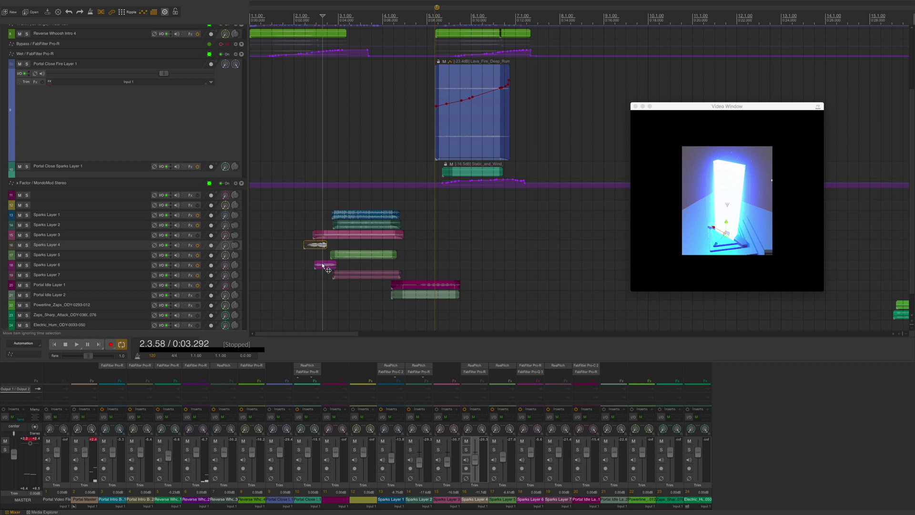
Audition the Sparks Layer 6 clip in solo and move it earlier, close to the start of the Sparks Layer 4 clip.
left_click(323, 265)
key("alt+s")
key("space")
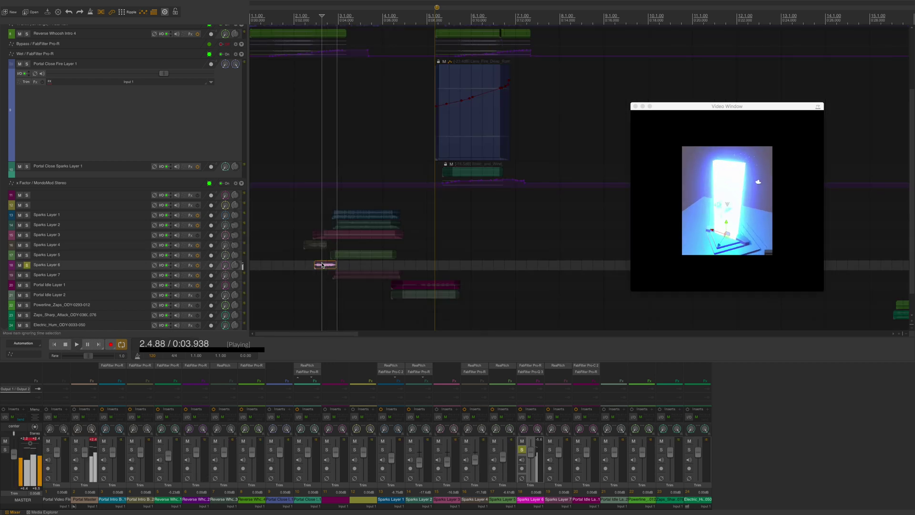
key("space")
left_click_drag(322, 265, 314, 265)
Audition the end of the first Reverse Whoosh Intro 1 clip in solo, unsolo the track, and shift the clip slightly earlier.
scroll(313, 261, "down", 1)
scroll(313, 261, "up", 5)
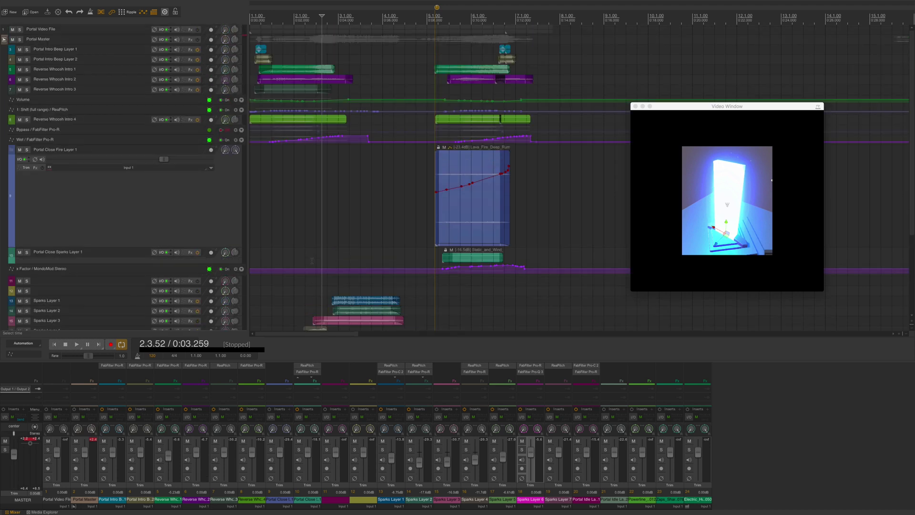
left_click(325, 68)
key("F6")
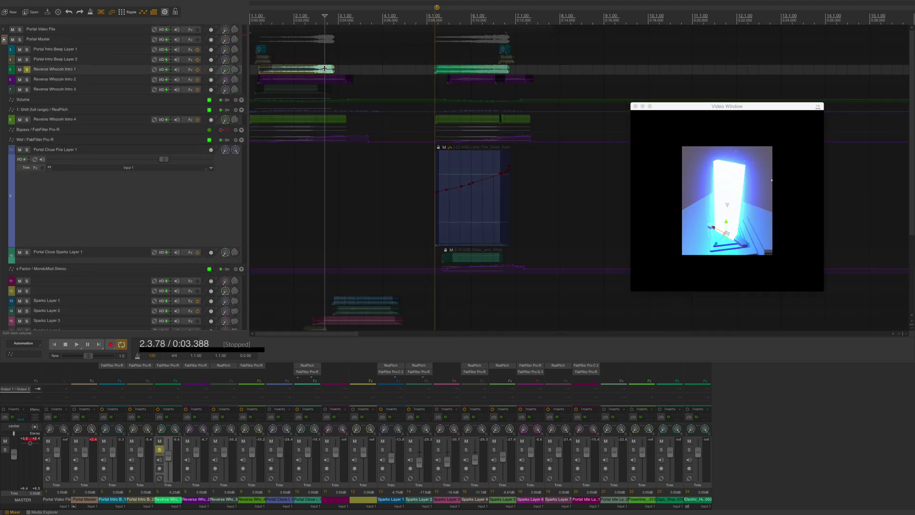
left_click(310, 68)
key("space")
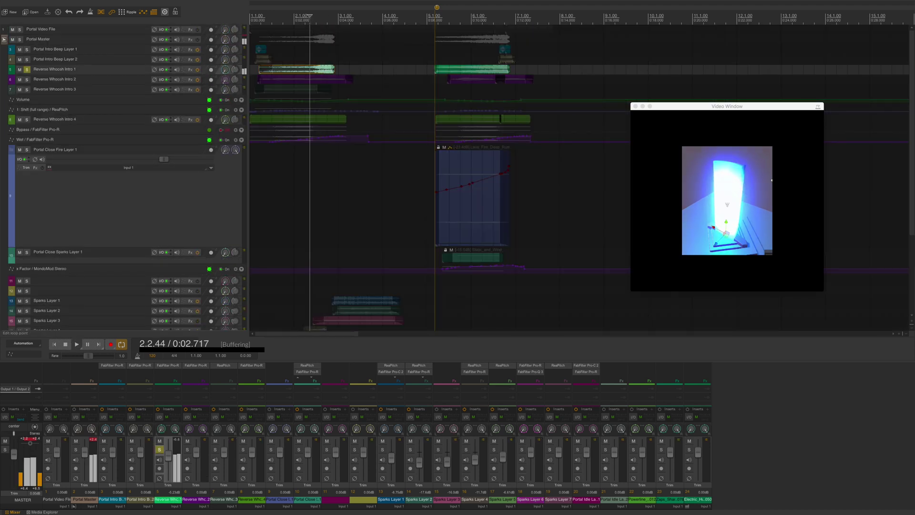
key("space")
key("F6")
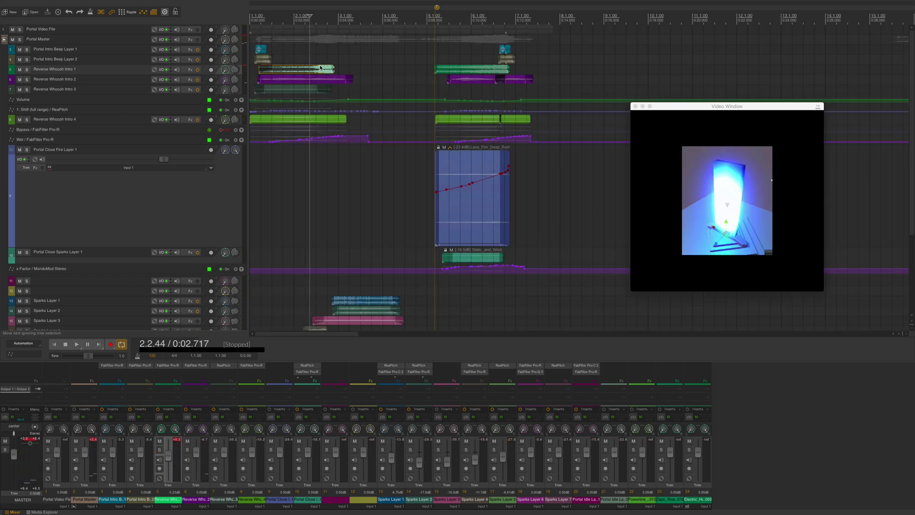
left_click_drag(302, 71, 298, 71)
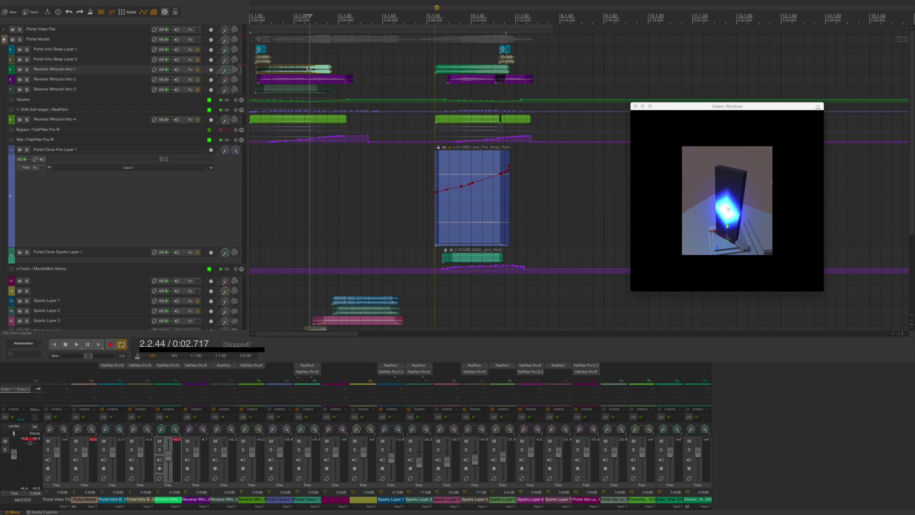
Nudge the first Reverse Whoosh Intro 1 clip earlier in small moves until it starts at the timeline's beginning, replaying the intro between moves.
key("space")
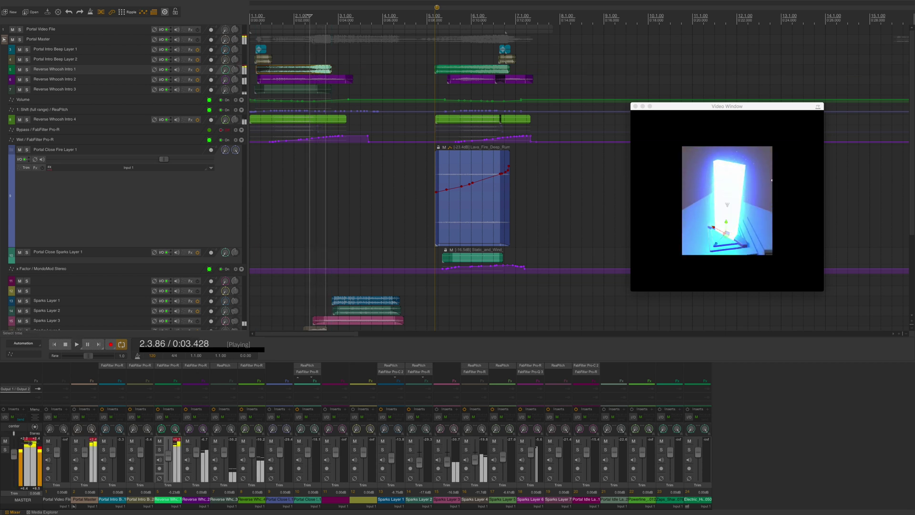
key("space")
key("Home")
key("space")
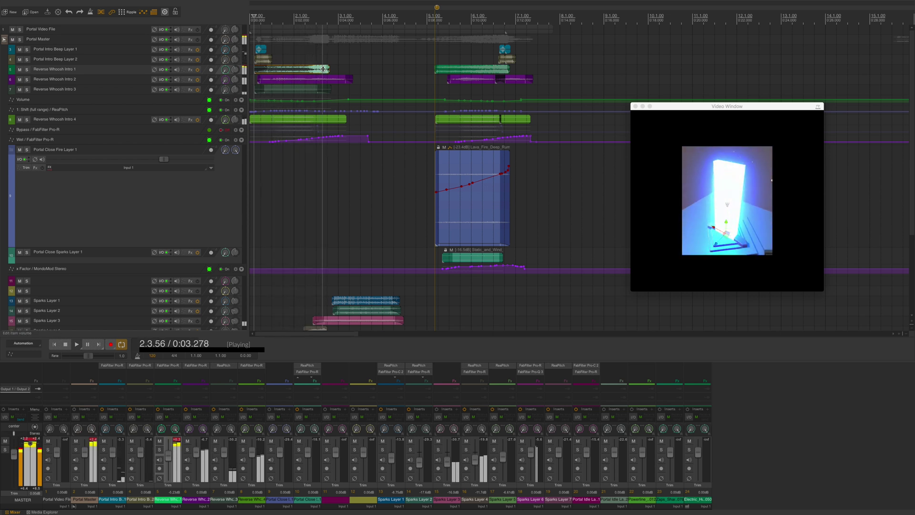
key("space")
key("Left")
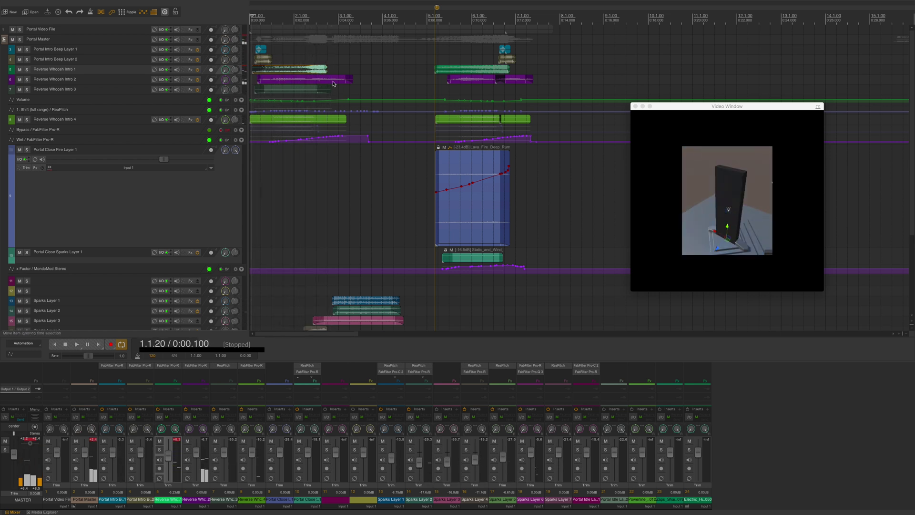
key("space")
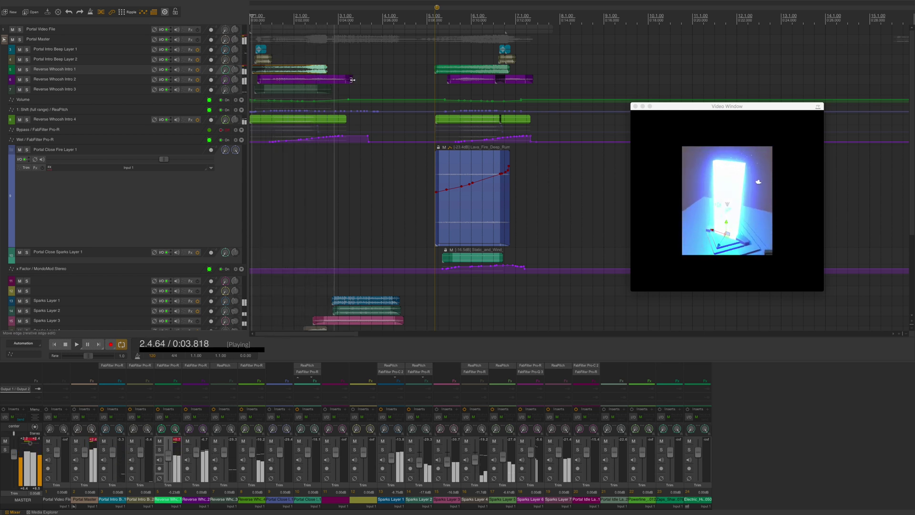
key("space")
key("Left")
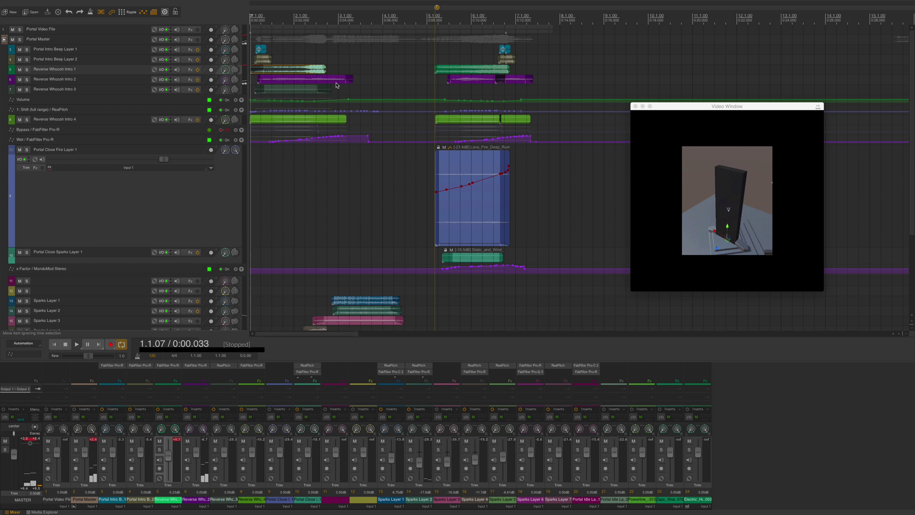
key("space")
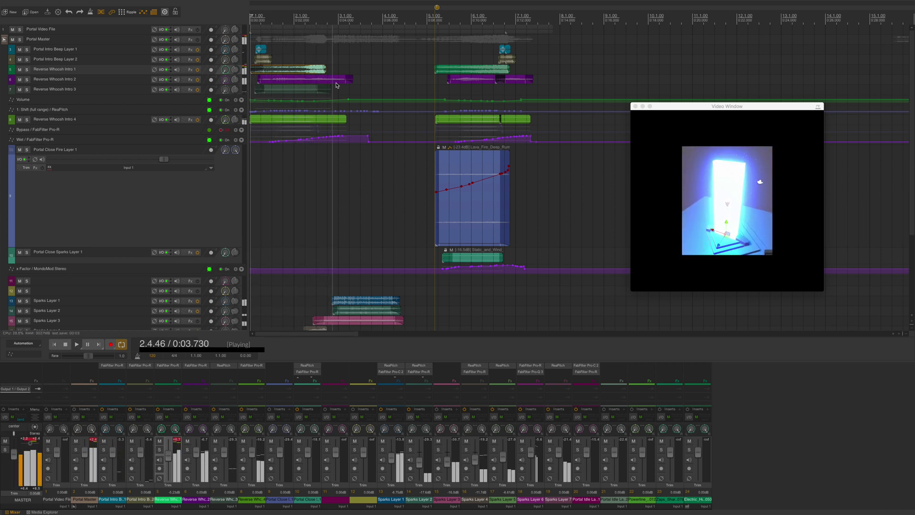
key("space")
left_click_drag(327, 73, 325, 72)
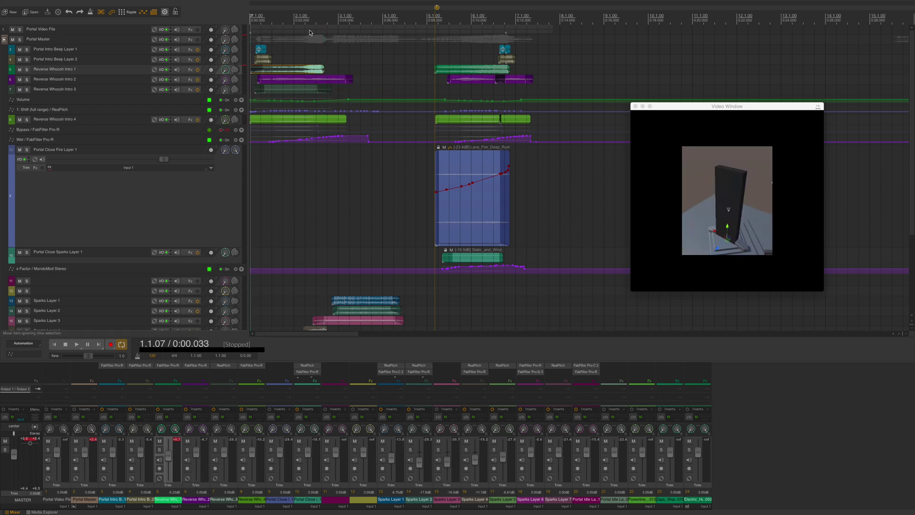
Replay the end of the intro whooshes against the video and shift the Sparks Layer 6 clip slightly earlier.
key("space")
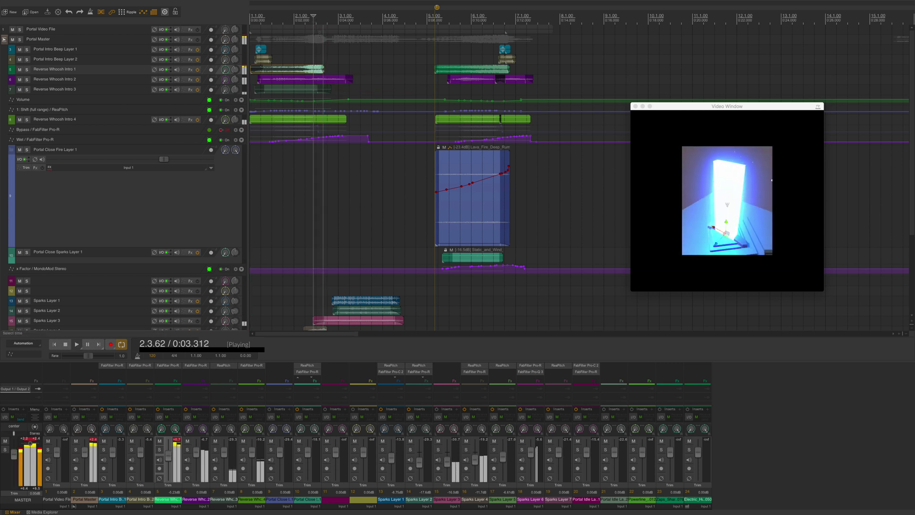
left_click(292, 34)
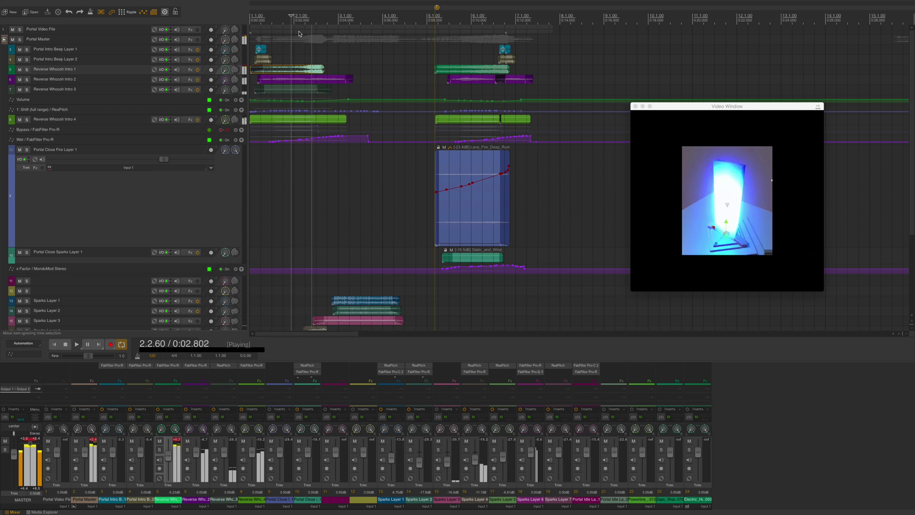
key("space")
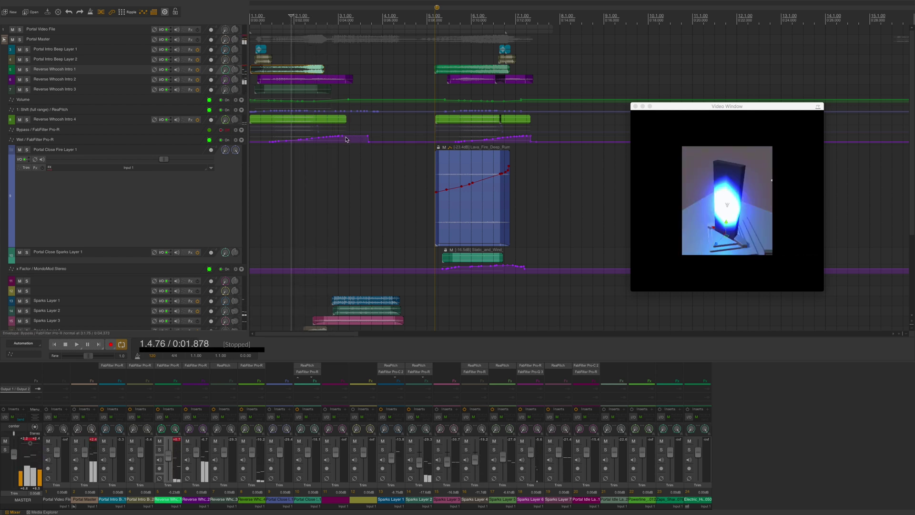
scroll(348, 137, "down", 3)
left_click_drag(317, 321, 314, 321)
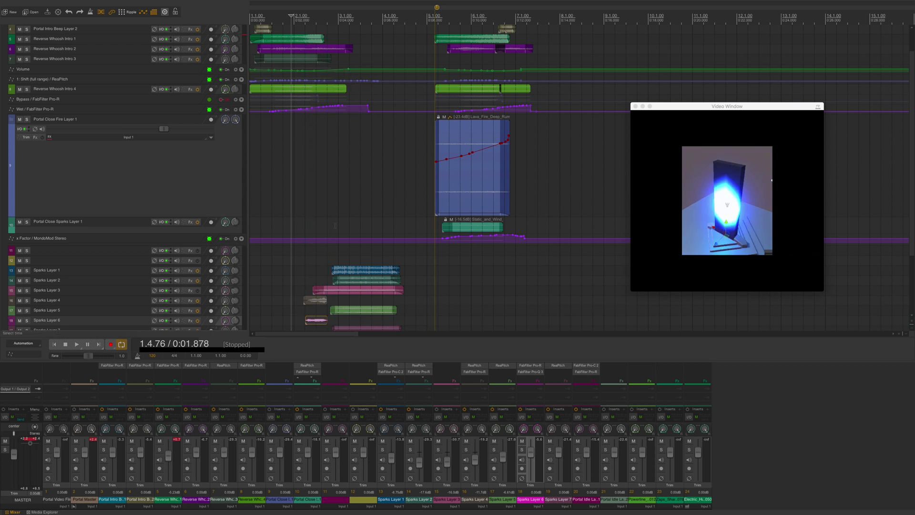
Play through the sparks section and shorten the Sparks Layer 1, 2, 3, 5 and 7 clips to end around the Portal Idle clips' start.
key("space")
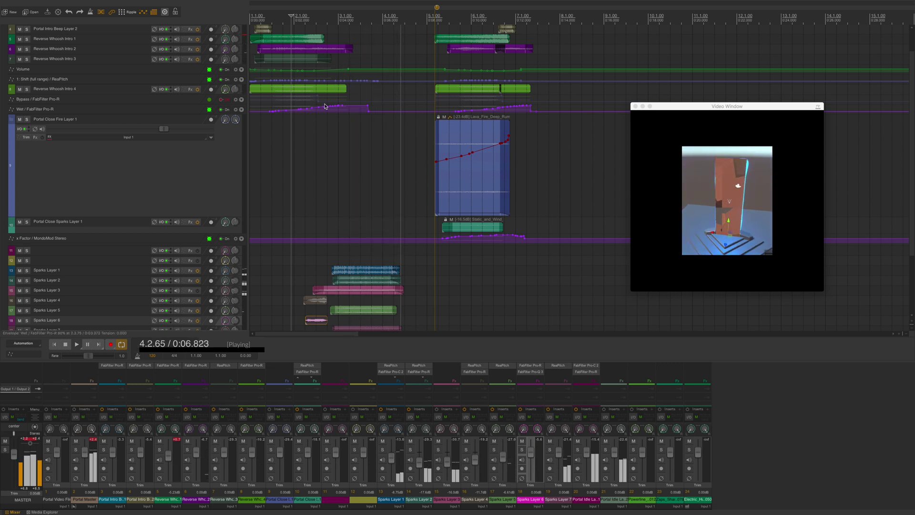
key("space")
scroll(405, 266, "down", 1)
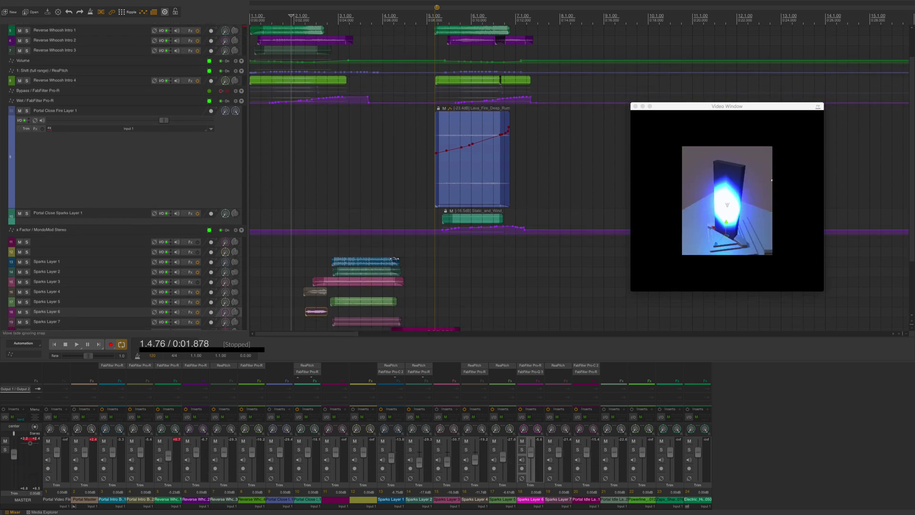
left_click(394, 259)
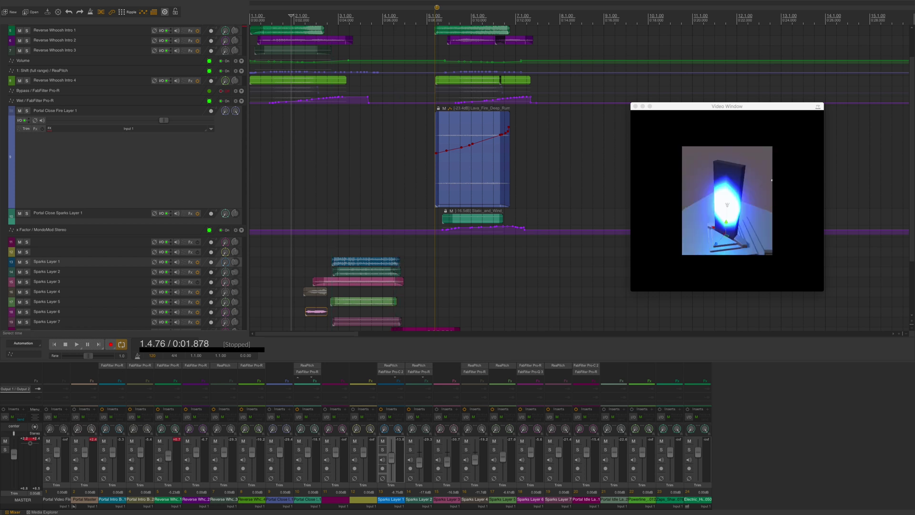
left_click_drag(399, 264, 389, 304)
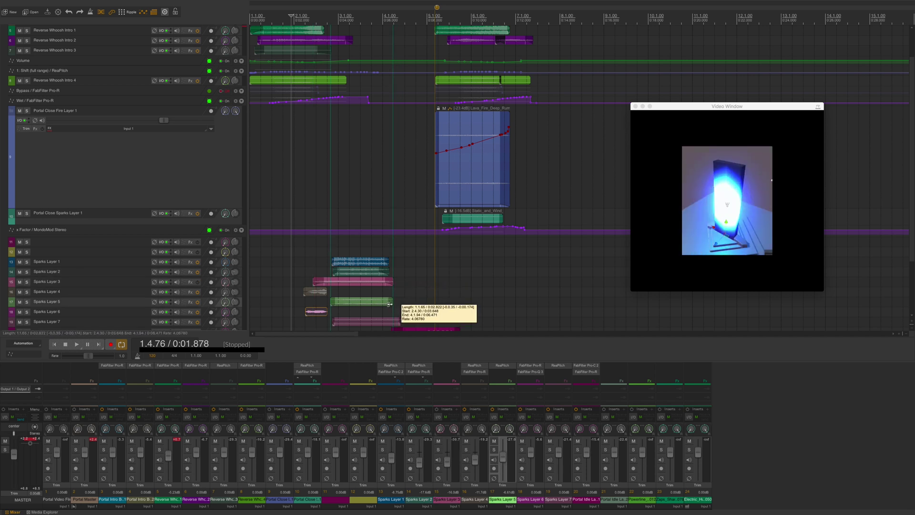
scroll(401, 308, "down", 2)
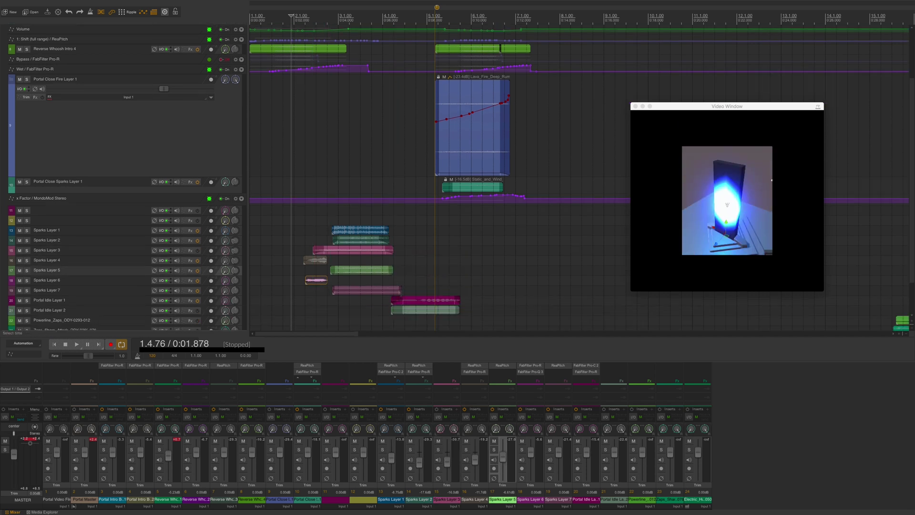
left_click_drag(400, 293, 394, 293)
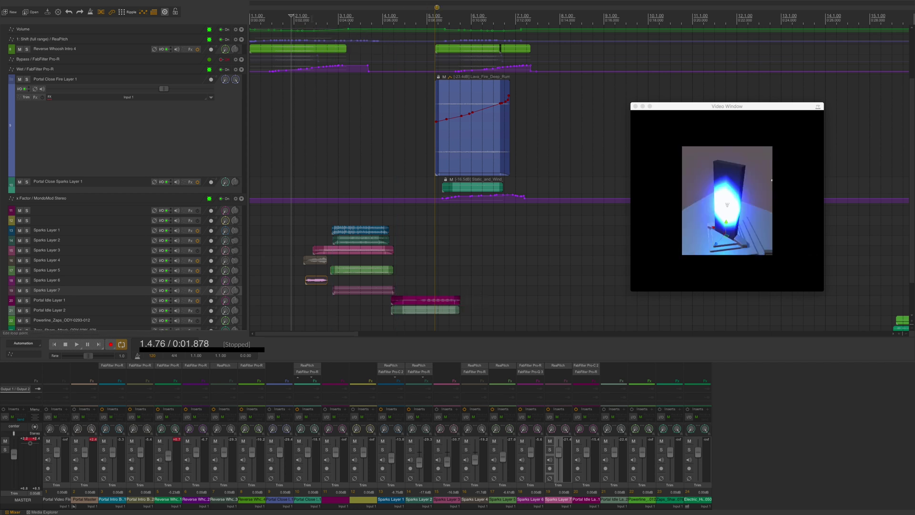
Move the project marker to the start of the Sparks Layer 4 clip and play through to the portal closing section.
left_click_drag(426, 9, 306, 9)
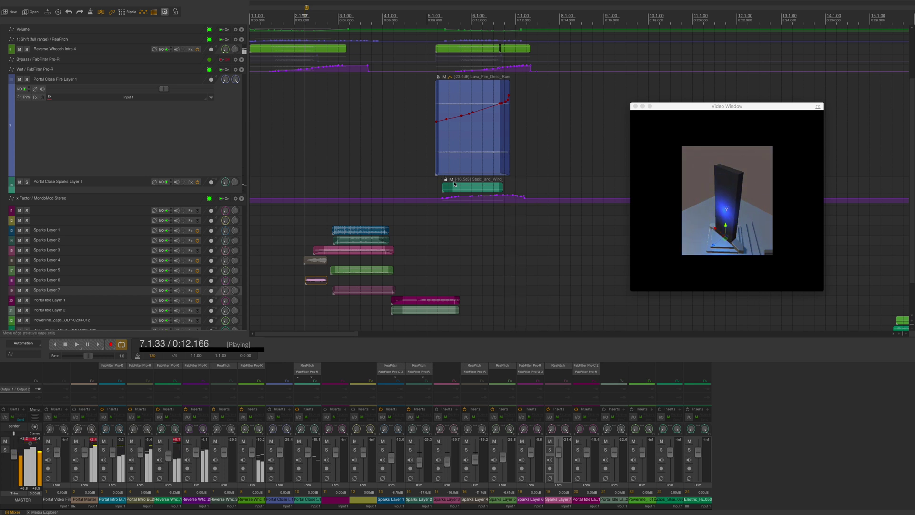
key("space")
Audition the second Reverse Whoosh Intro 4 clip in solo in the portal closing section, then unsolo the track.
scroll(488, 185, "up", 2)
left_click(457, 84)
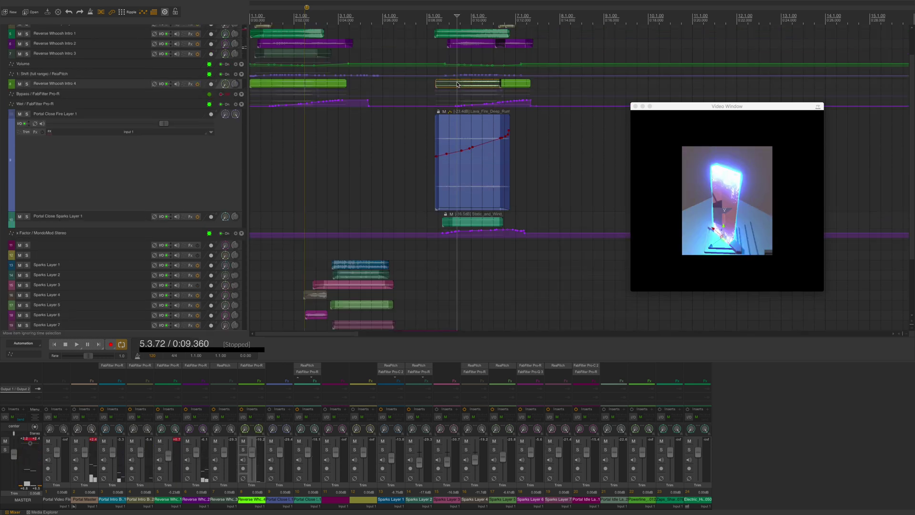
key("F6")
key("space")
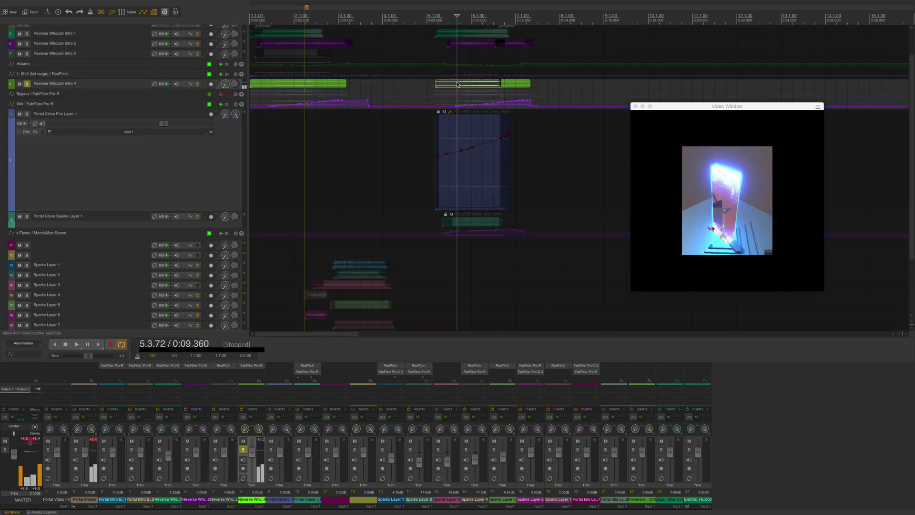
key("F6")
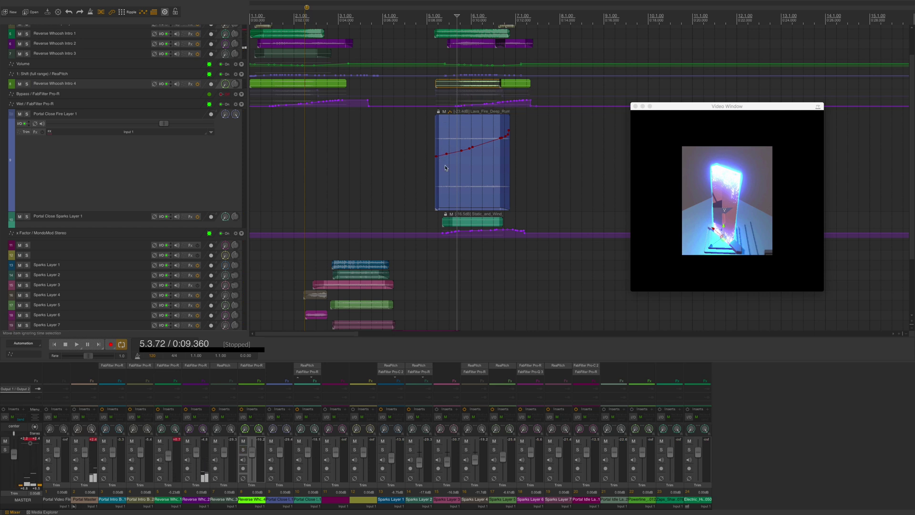
Audition the Portal Close Fire Layer 1 clip in solo, then unsolo the track.
left_click(457, 223)
key("F6")
key("space")
key("space")
key("F6")
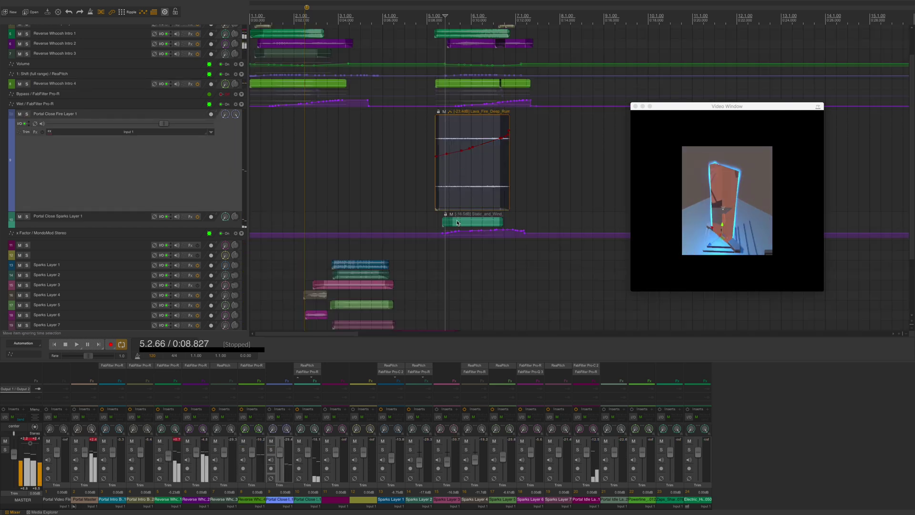
Audition the Portal Close Sparks Layer 1 clip in solo, then unsolo the track.
left_click(457, 205)
key("F6")
key("space")
key("space")
key("F6")
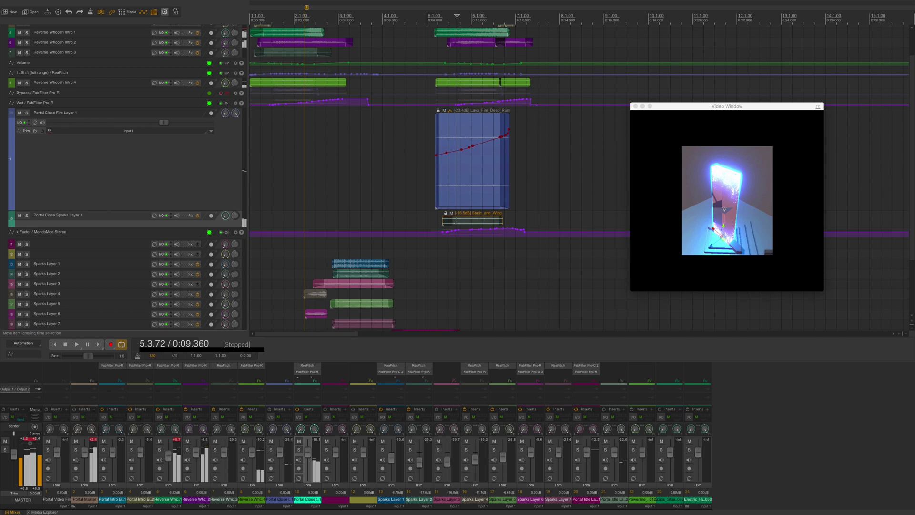
Audition the second Reverse Whoosh Intro 1 clip in solo at the start of the portal closing section.
scroll(456, 220, "down", 2)
scroll(455, 220, "up", 3)
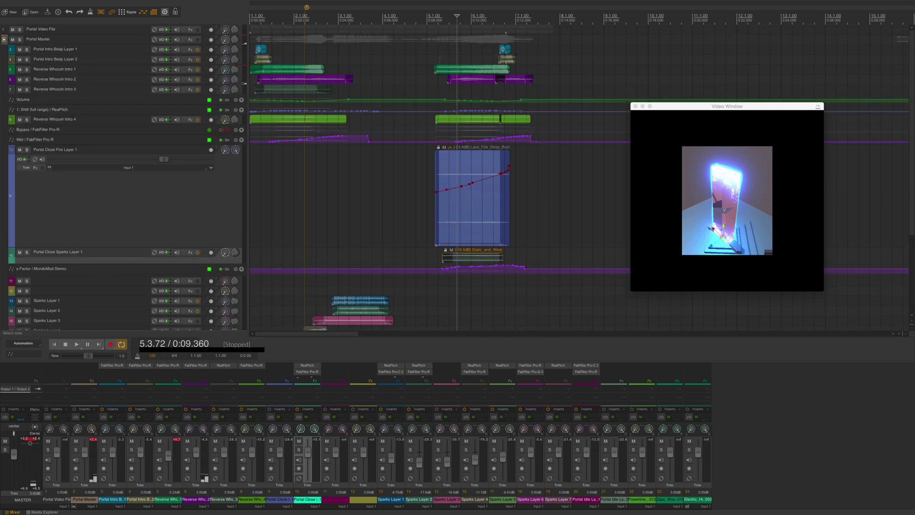
left_click(442, 69)
key("F6")
key("space")
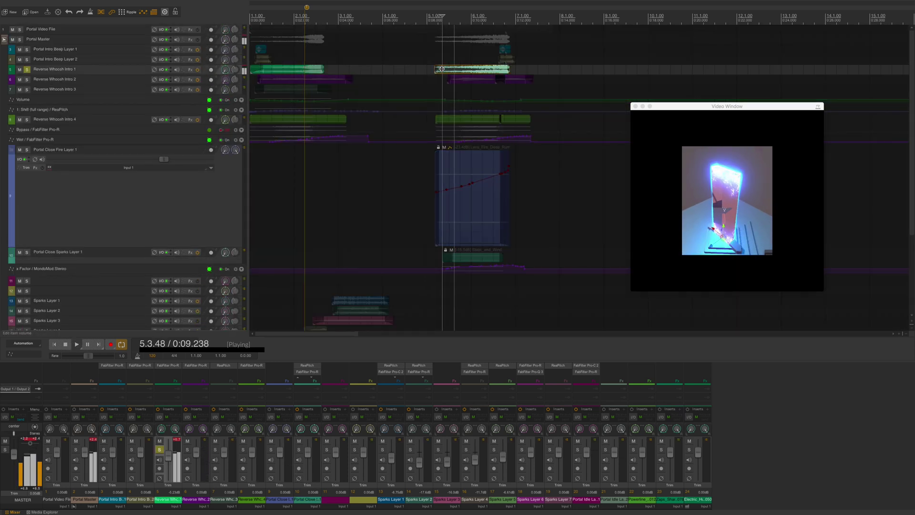
key("space")
Trim the start of the second Reverse Whoosh Intro 1 clip to line up with the Reverse Whoosh Intro 2 clip, unsolo, and play the closing section.
left_click_drag(438, 72, 452, 83)
key("F6")
key("space")
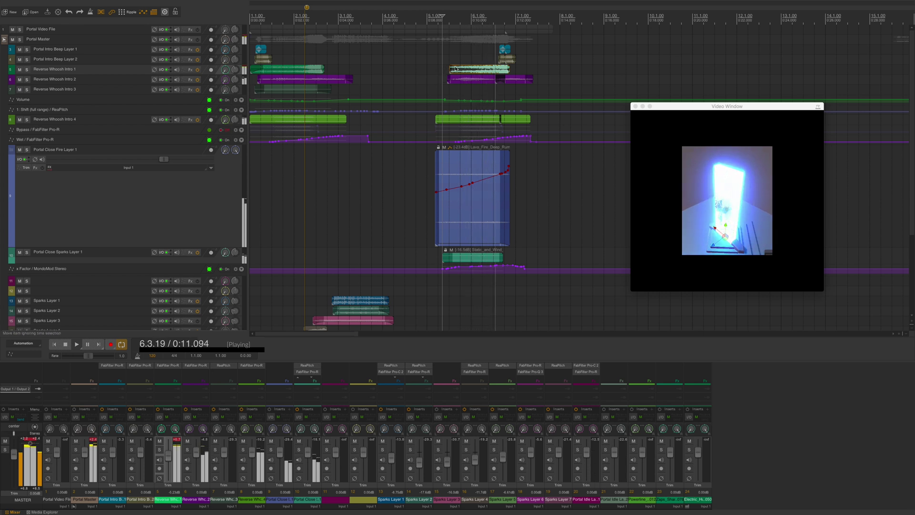
Set the second Reverse Whoosh Intro 1 clip's volume to -3.52 dB and replay the closing section.
key("space")
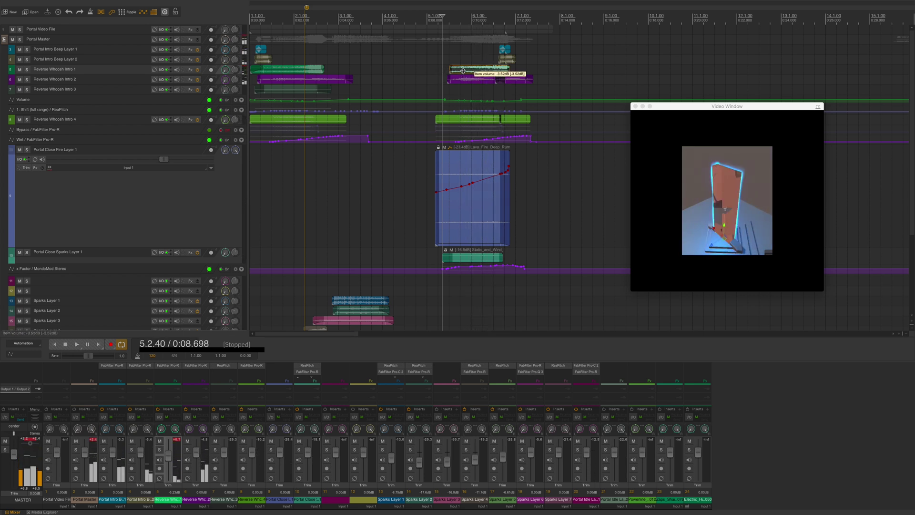
left_click(456, 68)
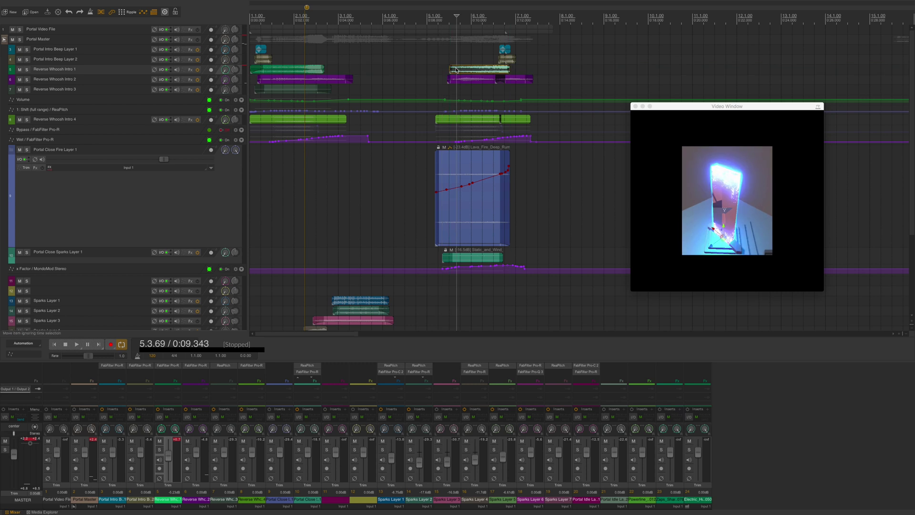
scroll(456, 68, "up", 5)
scroll(457, 69, "up", 3)
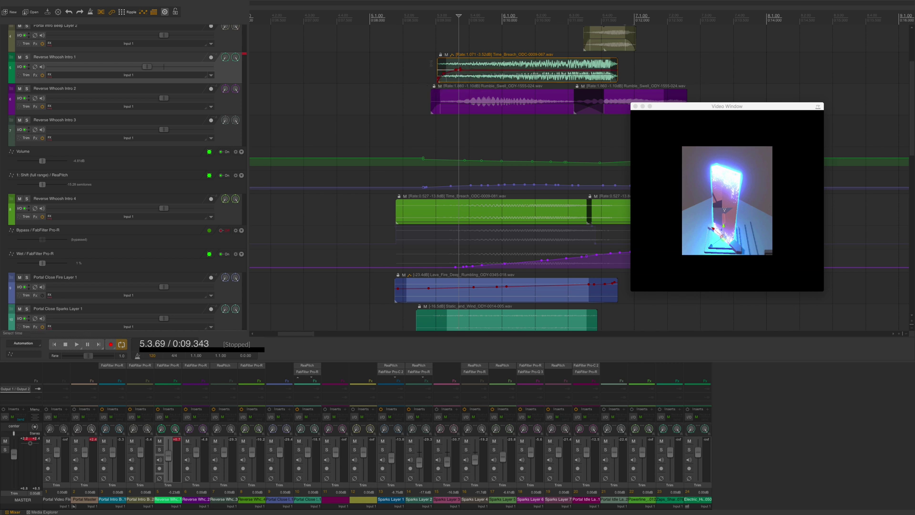
key("space")
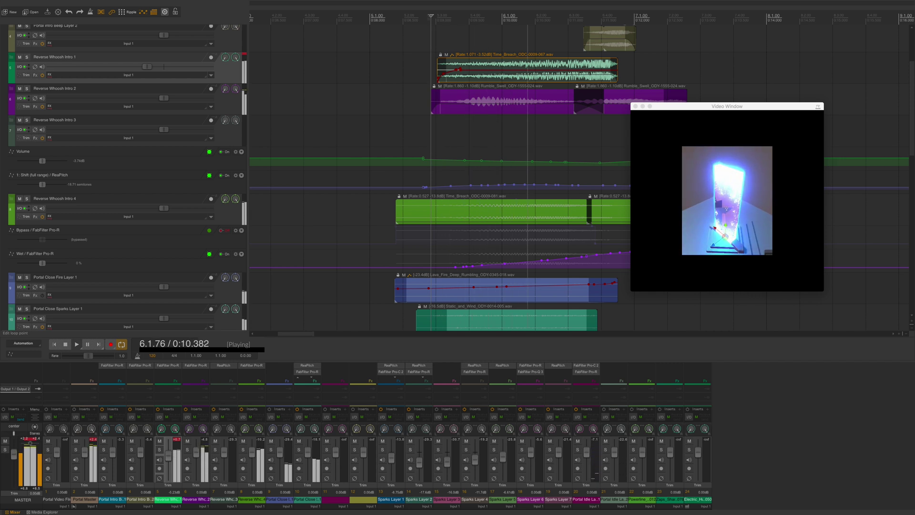
key("space")
Shape the start of the second Reverse Whoosh Intro 1 clip with a fade-in and a rising volume envelope, checking it in playback.
left_click_drag(491, 71, 521, 66)
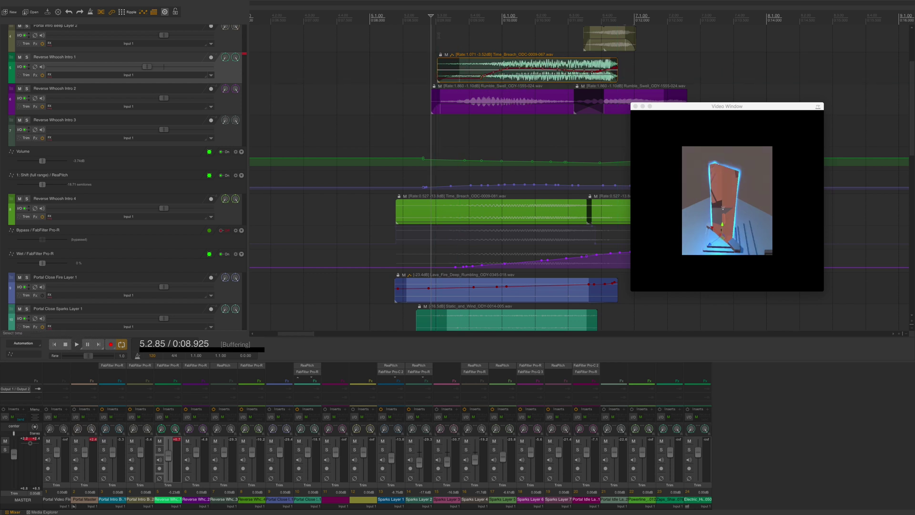
key("space")
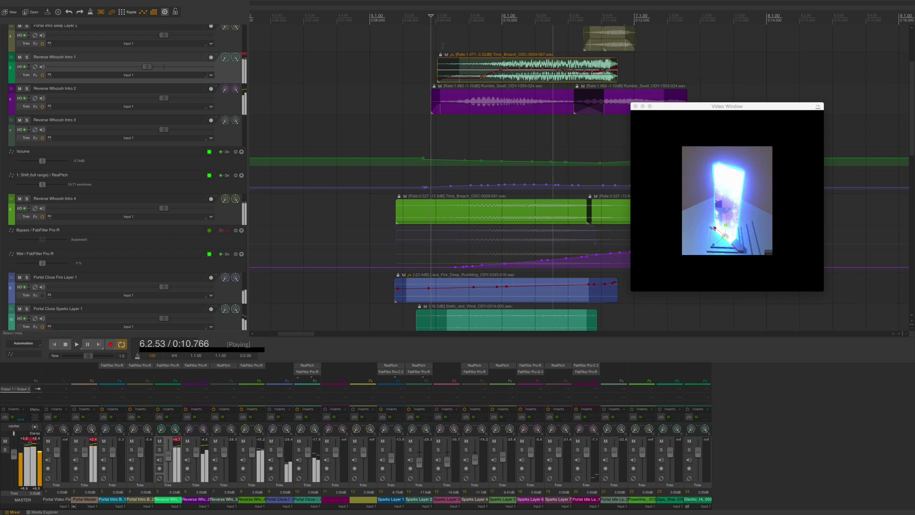
key("space")
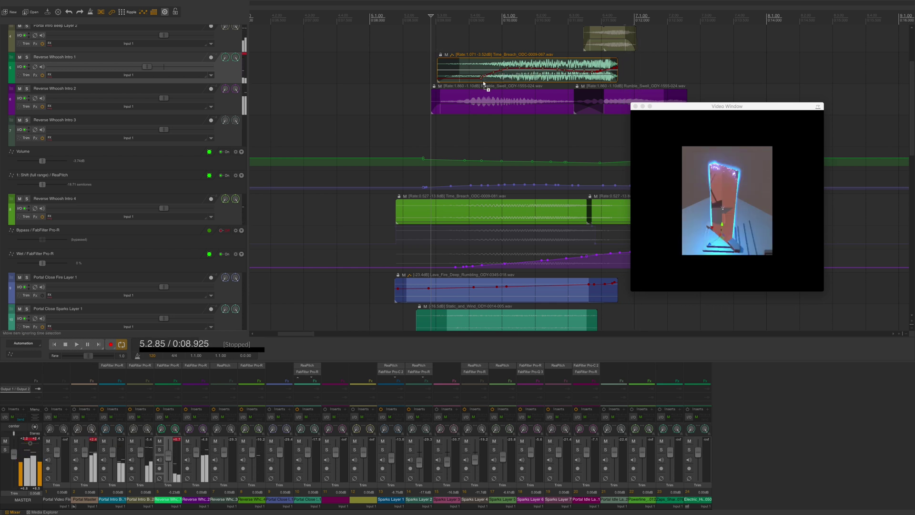
left_click_drag(455, 75, 467, 71)
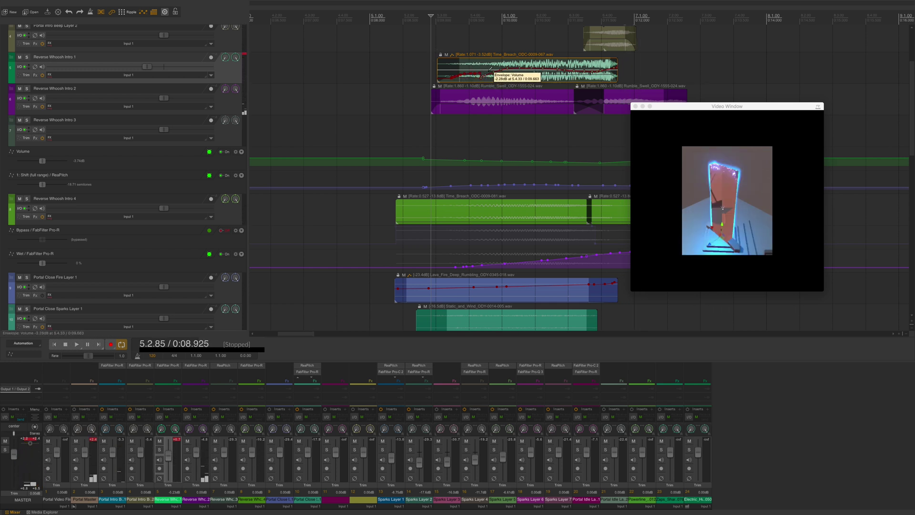
key("space")
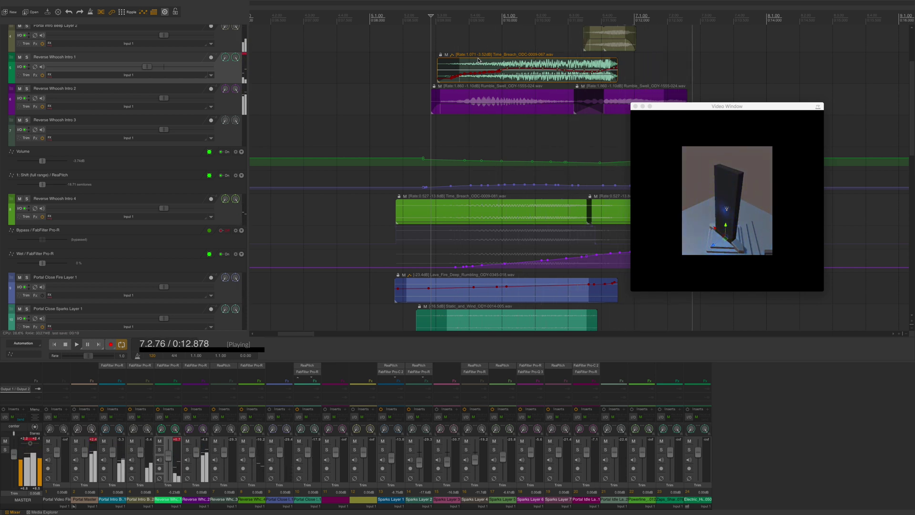
key("space")
Audition the closing Portal Intro Beep Layer 1 clip in solo, then check the Beep Layer 2 and Reverse Whoosh Intro 1 clips near the portal's disappearance.
scroll(657, 78, "up", 1)
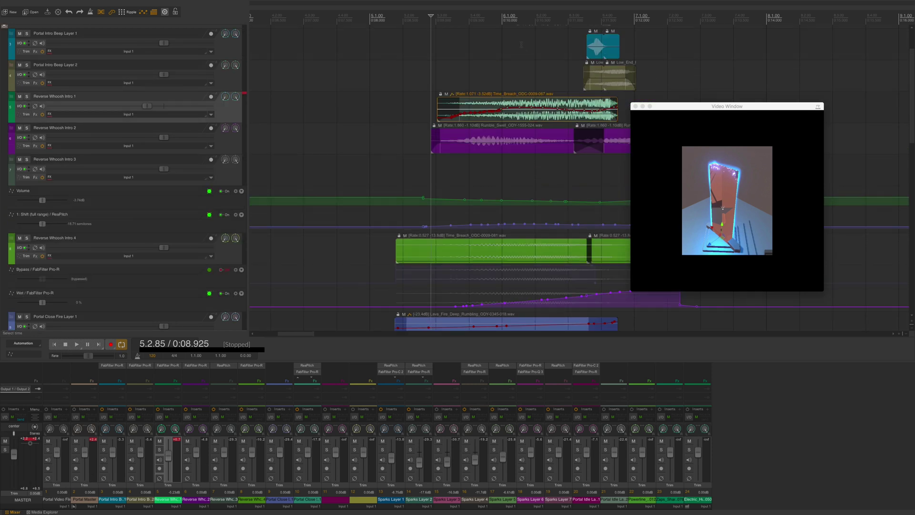
scroll(533, 54, "up", 2)
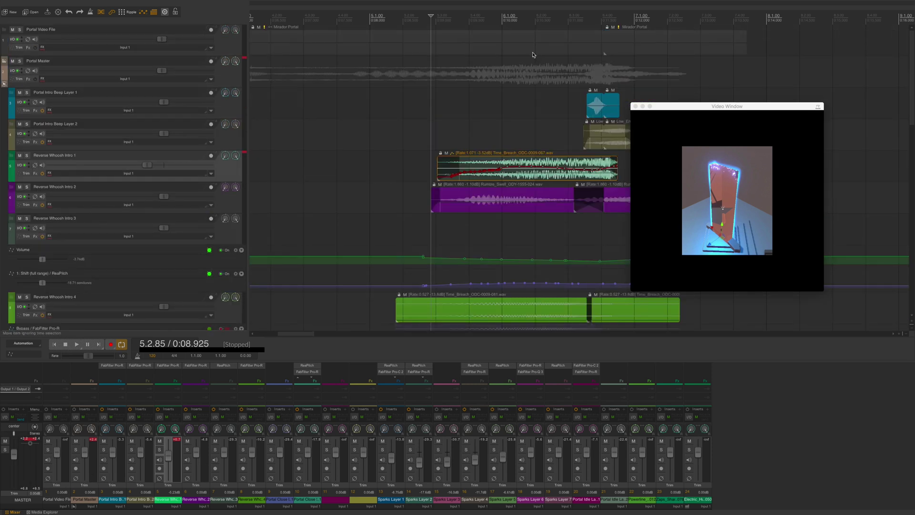
left_click(592, 106)
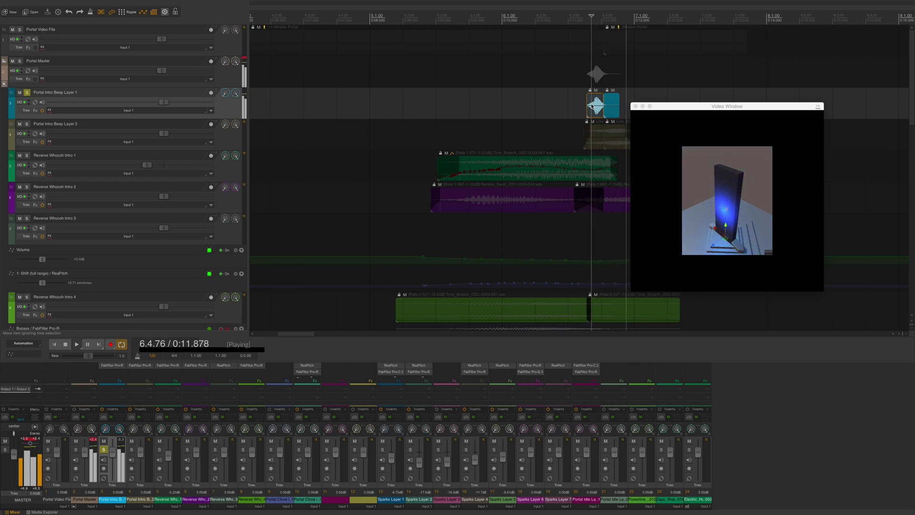
left_click(596, 130)
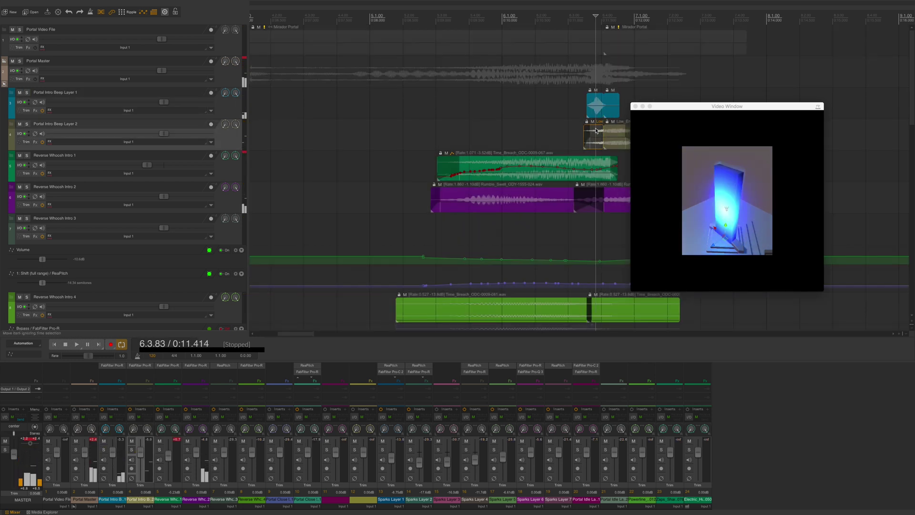
left_click(596, 130)
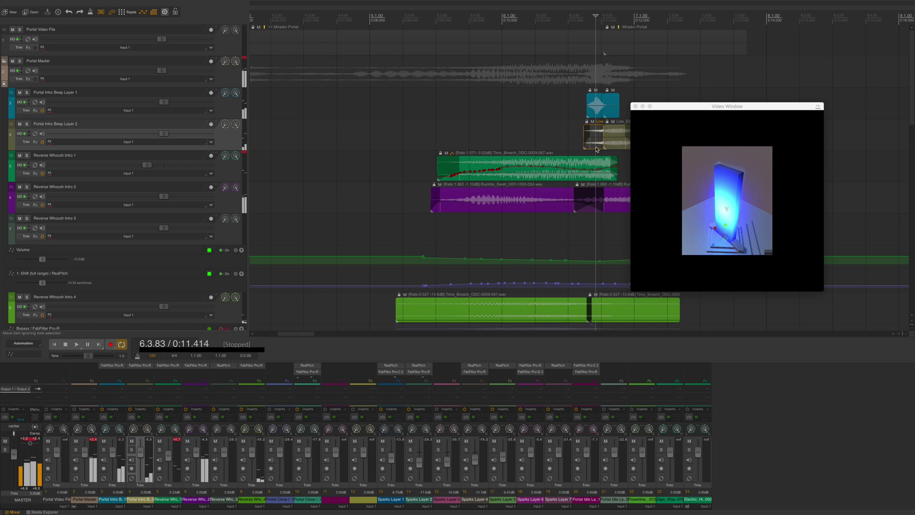
left_click(598, 161)
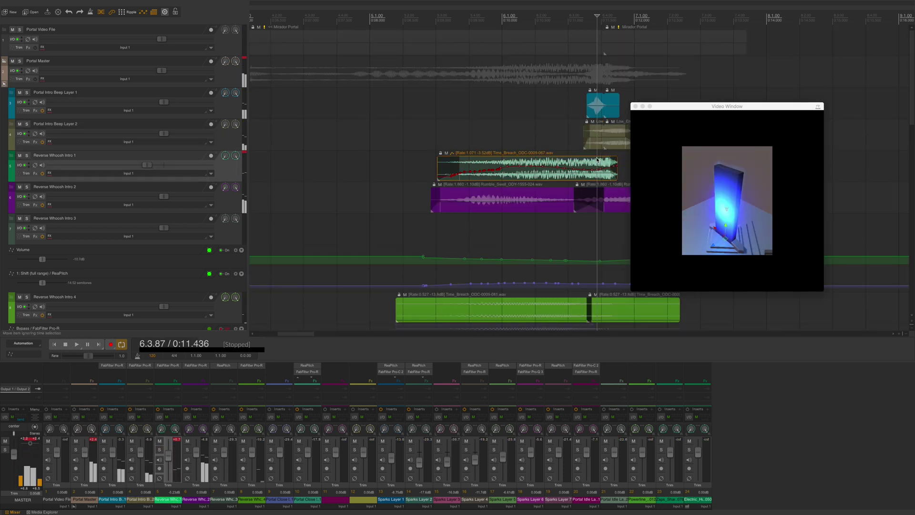
Move the video window clear of the clips and shorten the end of the last Reverse Whoosh Intro 2 clip to just after bar 7.
left_click_drag(716, 109, 845, 184)
left_click(641, 202)
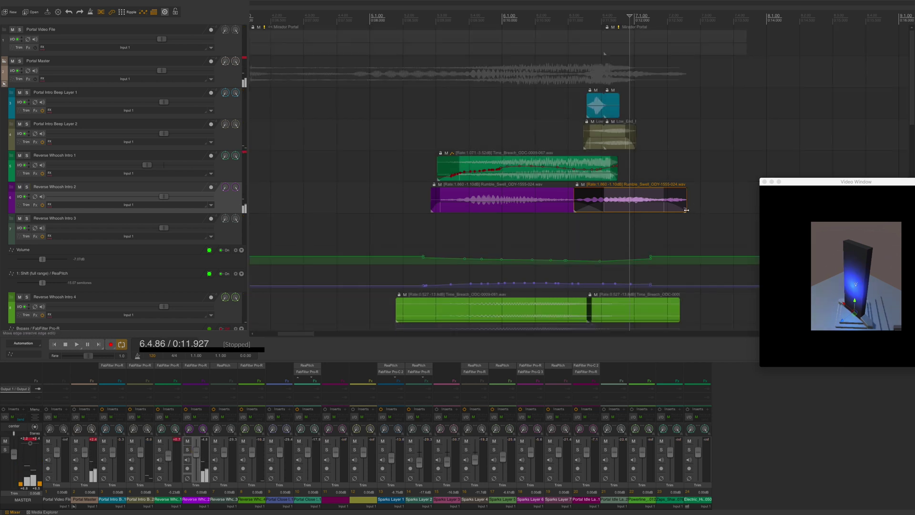
left_click_drag(687, 210, 653, 210)
Move the project marker to 5.2.15 in the portal closing section and play from there.
scroll(676, 252, "down", 3)
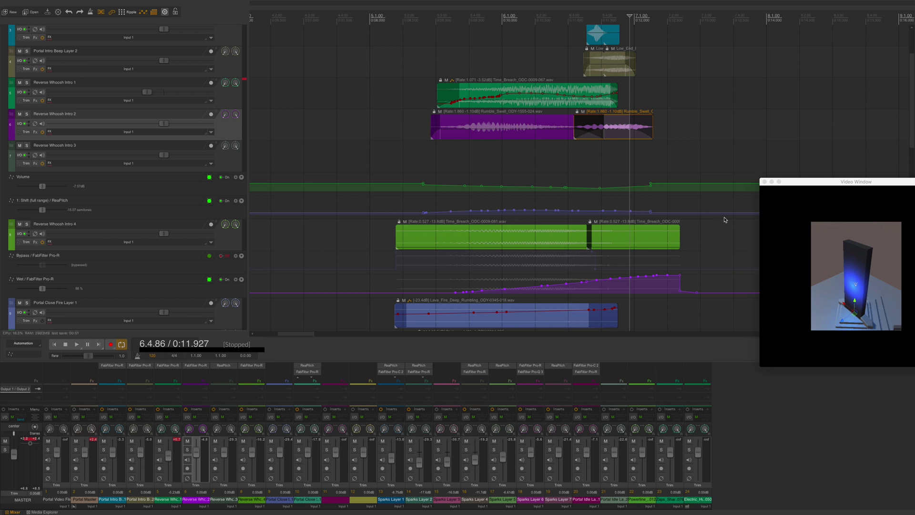
scroll(705, 200, "down", 5)
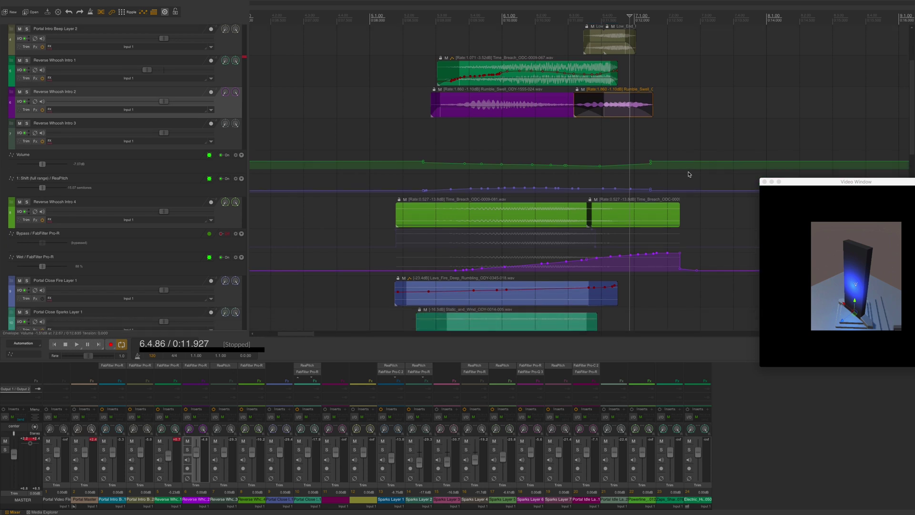
key("grave")
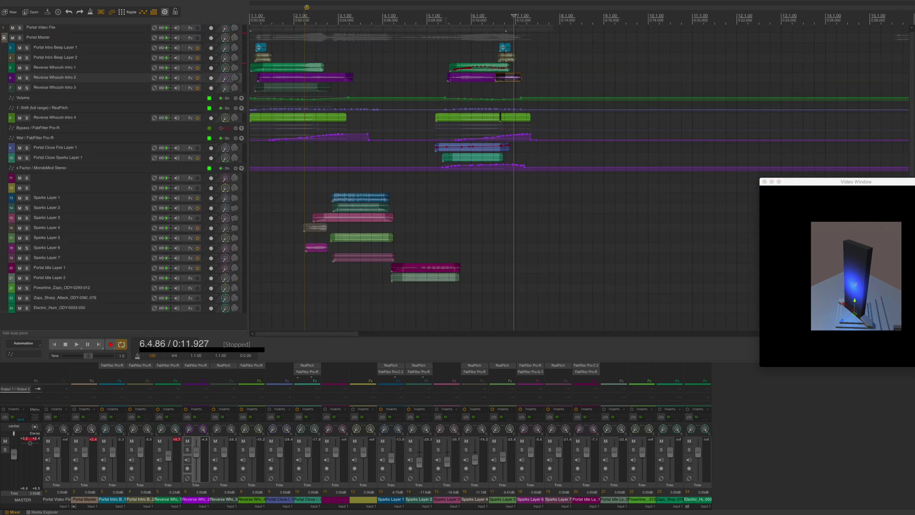
left_click(442, 20)
left_click(440, 17)
key("super+1")
key("space")
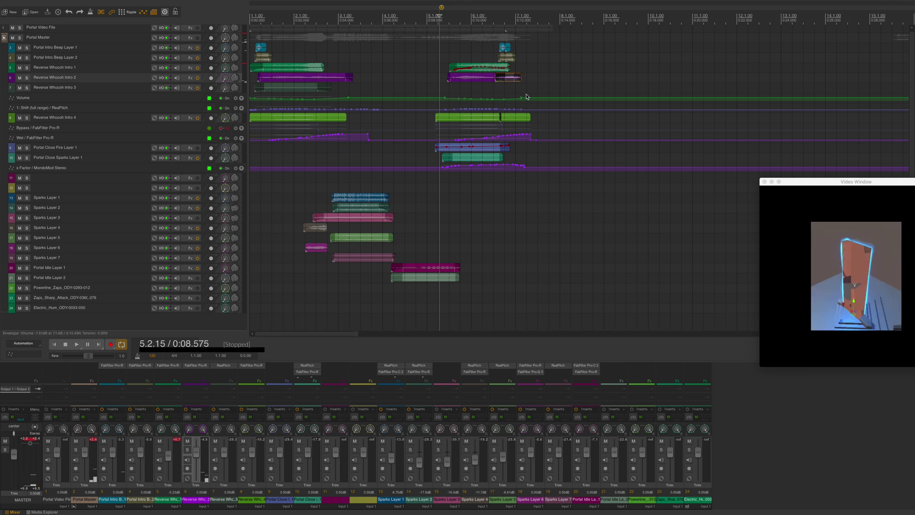
Audition the end of the second Reverse Whoosh Intro 1 clip in solo, then unsolo the track.
left_click(501, 66)
key("F6")
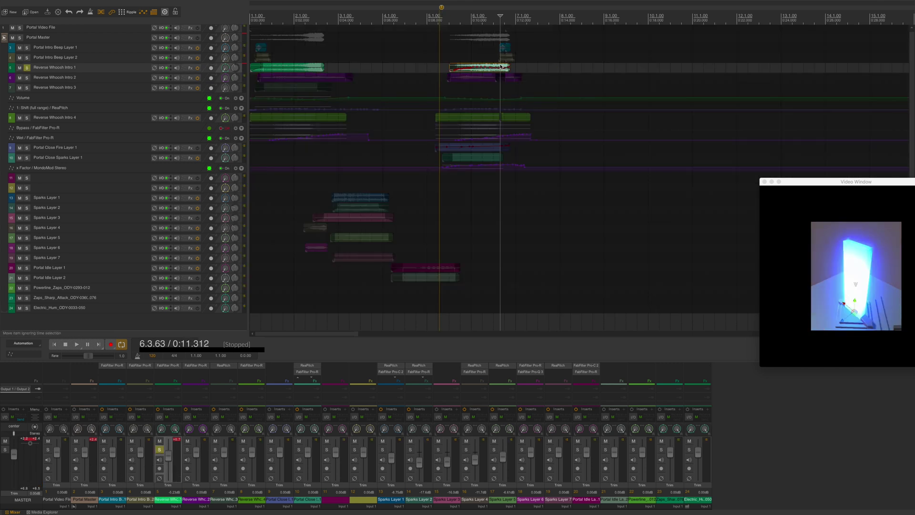
key("space")
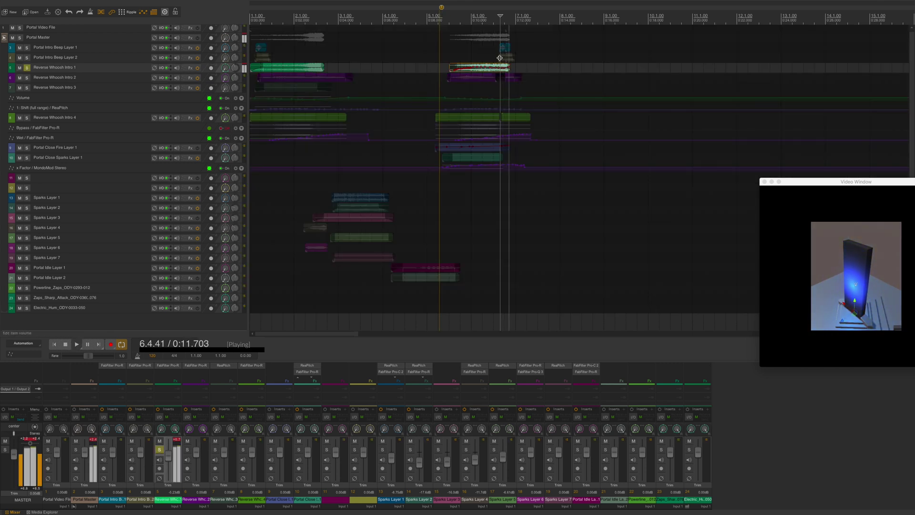
key("space")
key("F6")
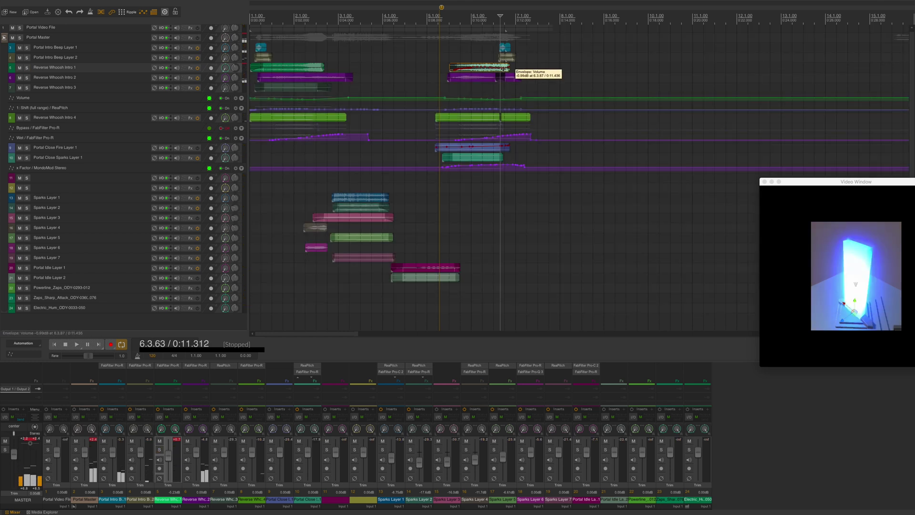
Play the full mix of the closing section from 6.1.61, then select the last Portal Intro Beep Layer 1 clip.
left_click(478, 16)
key("space")
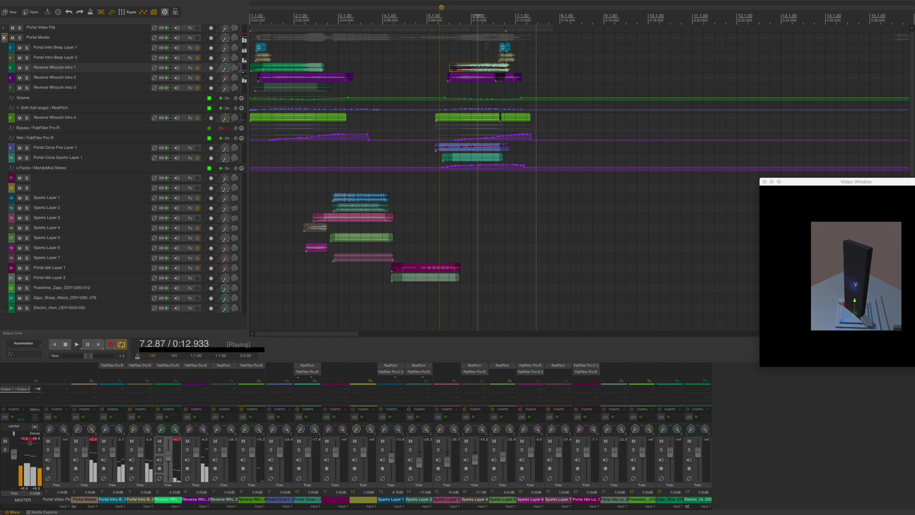
key("space")
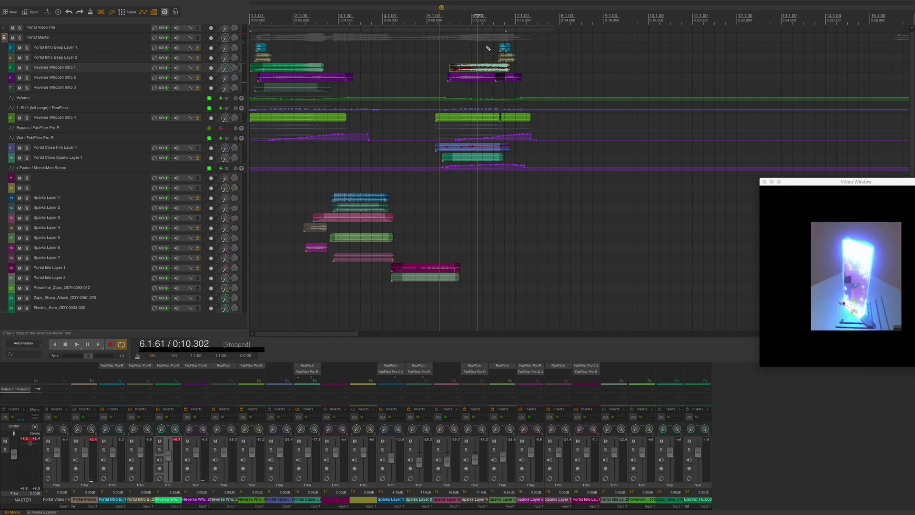
left_click(508, 47)
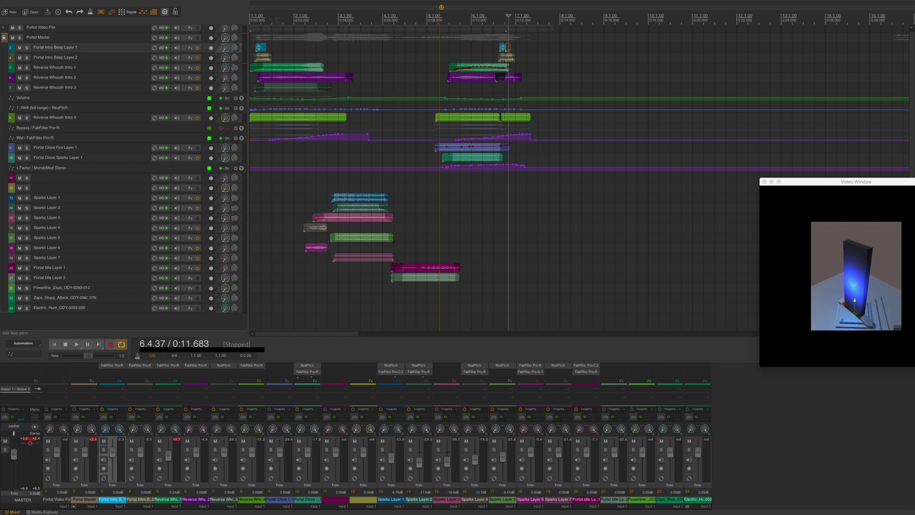
Play the portal opening section from 1.3.47 to compare its layered sounds with the video.
left_click(276, 15)
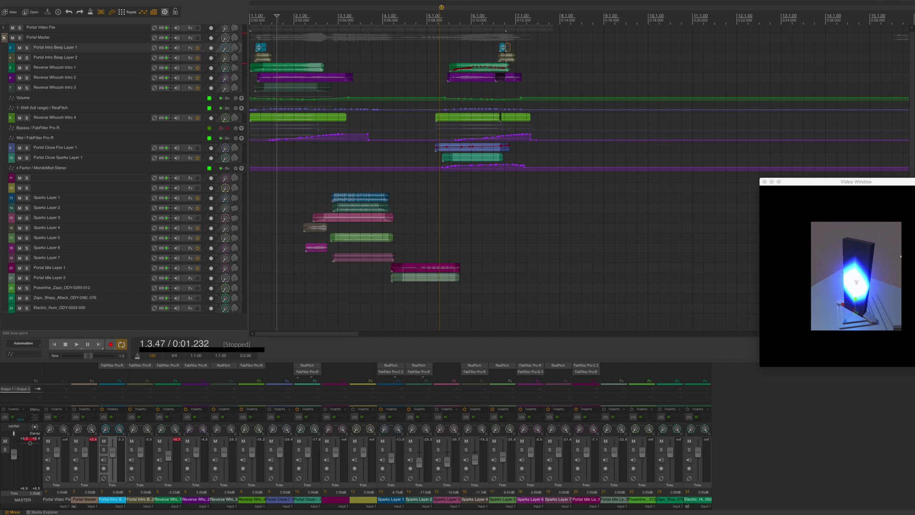
left_click(76, 344)
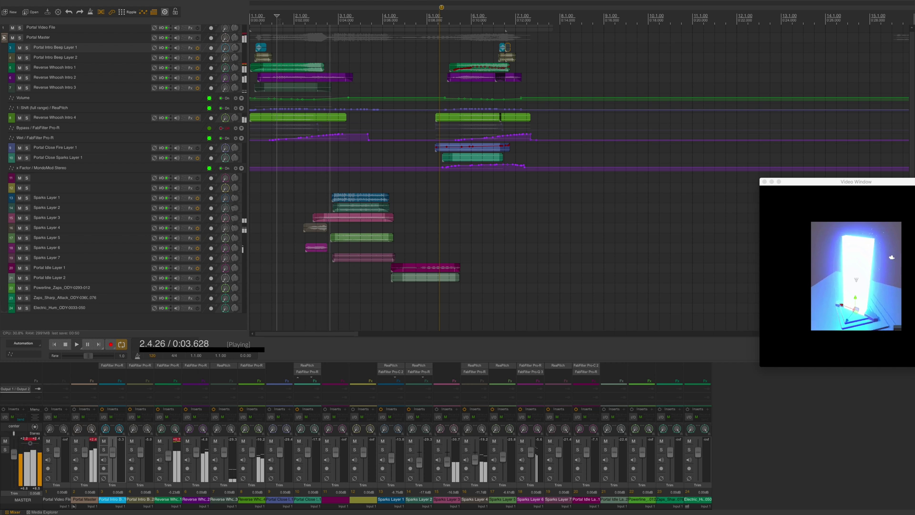
key("space")
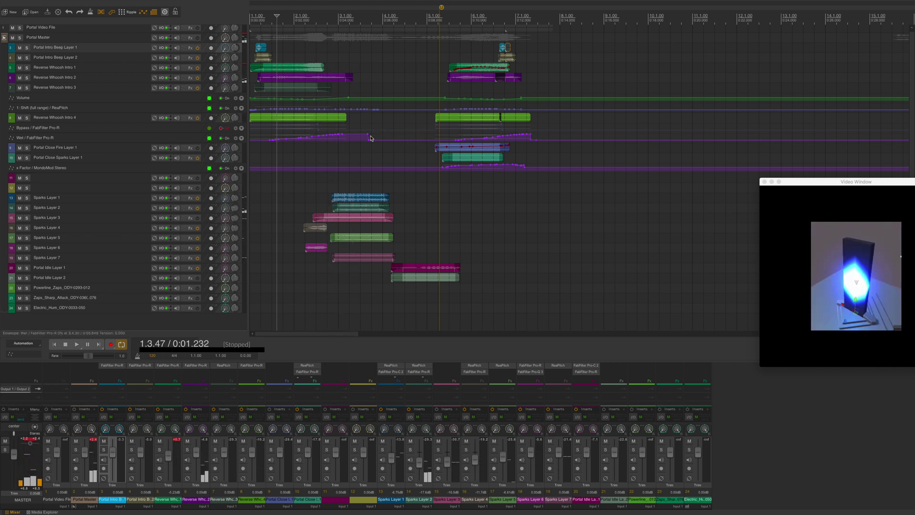
left_click_drag(344, 135, 368, 135)
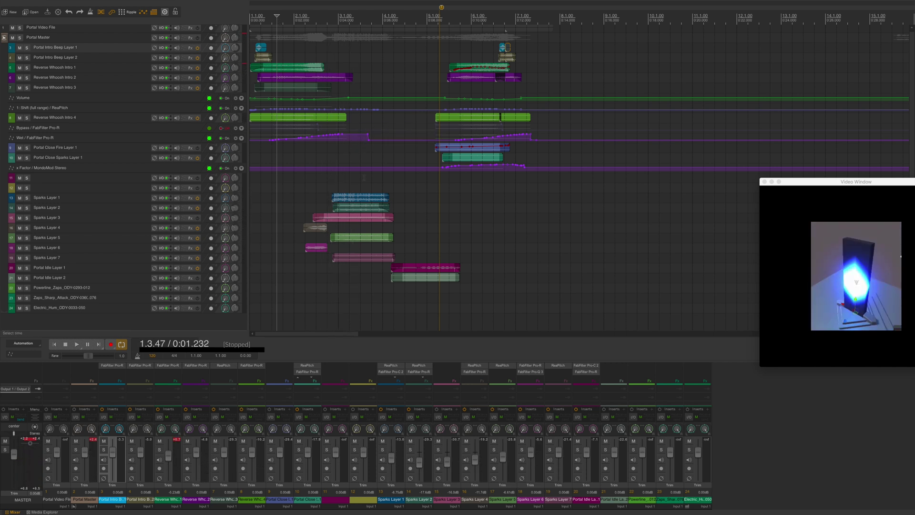
Bring up the sound library and clear its crackle search filter.
key("ctrl+alt+x")
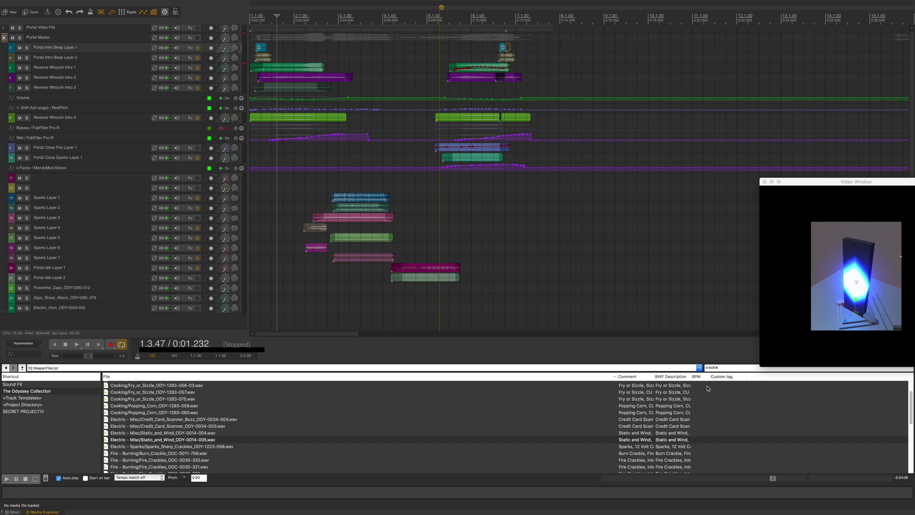
double_click(721, 368)
key("BackSpace")
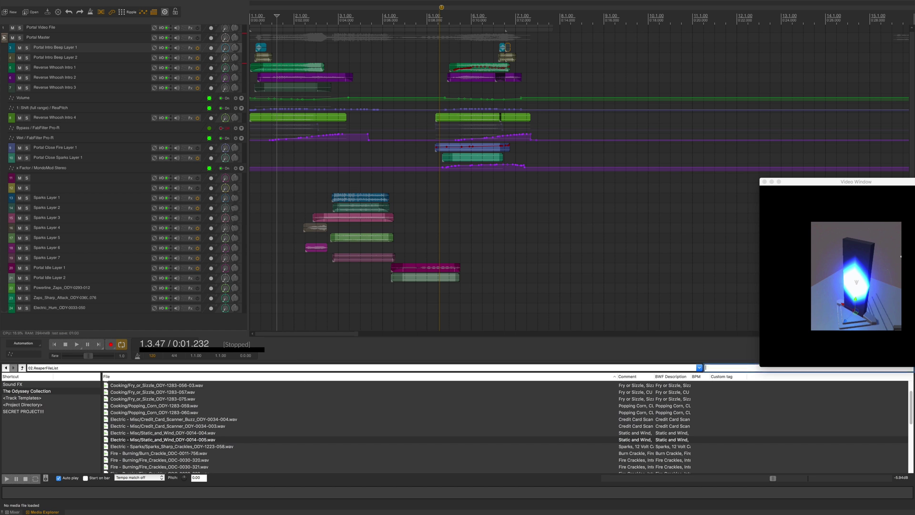
Audition the Powerline_Zaps clip in solo from 17.3.20.
scroll(625, 257, "right", 10)
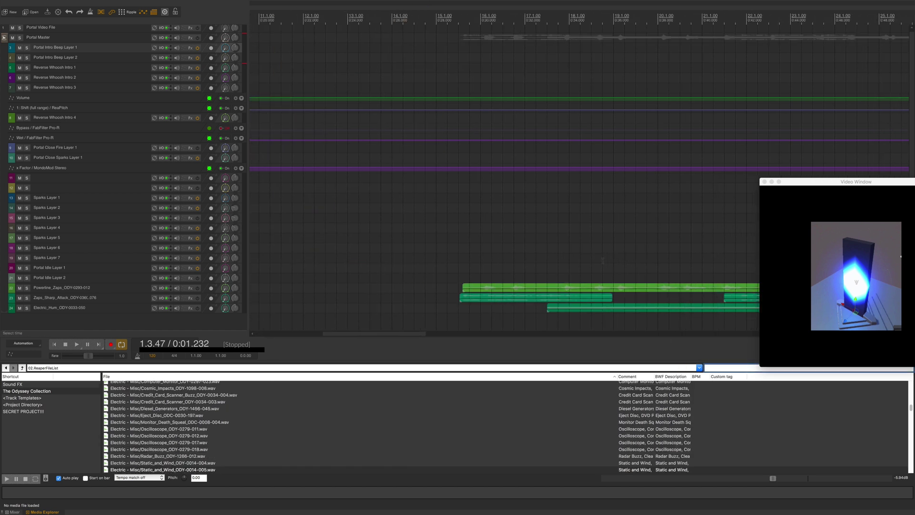
scroll(577, 297, "left", 1)
left_click(566, 288)
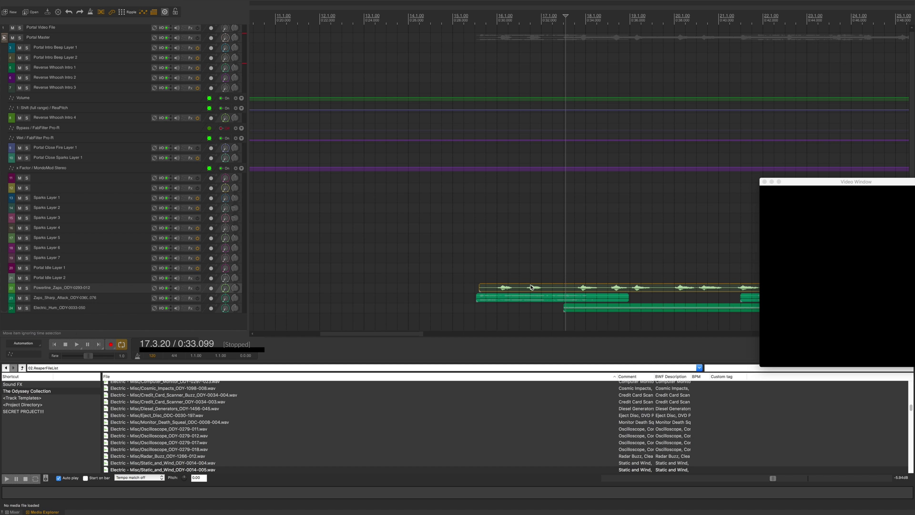
key("F6")
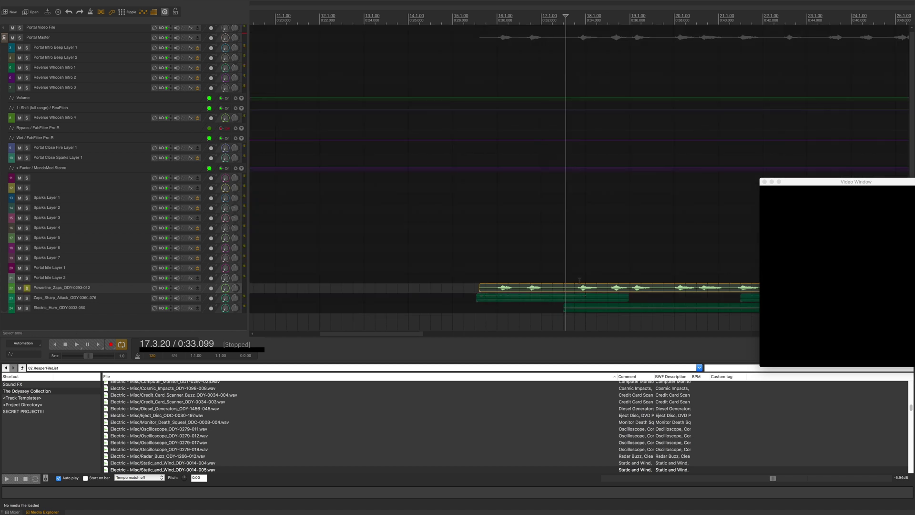
key("space")
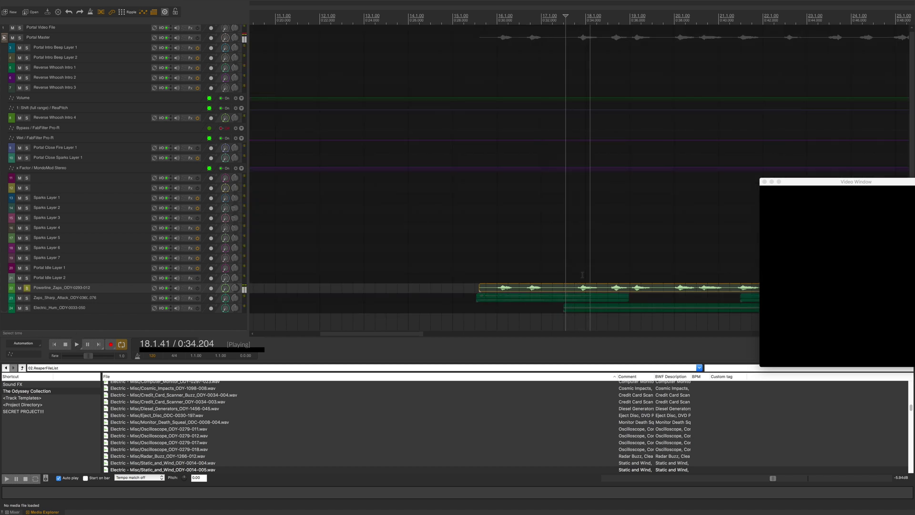
key("space")
Move a single zap from the Powerline_Zaps clip onto an empty track placed below Sparks Layer 7, aligned with the Sparks Layer 4 clip.
left_click_drag(578, 288, 383, 288)
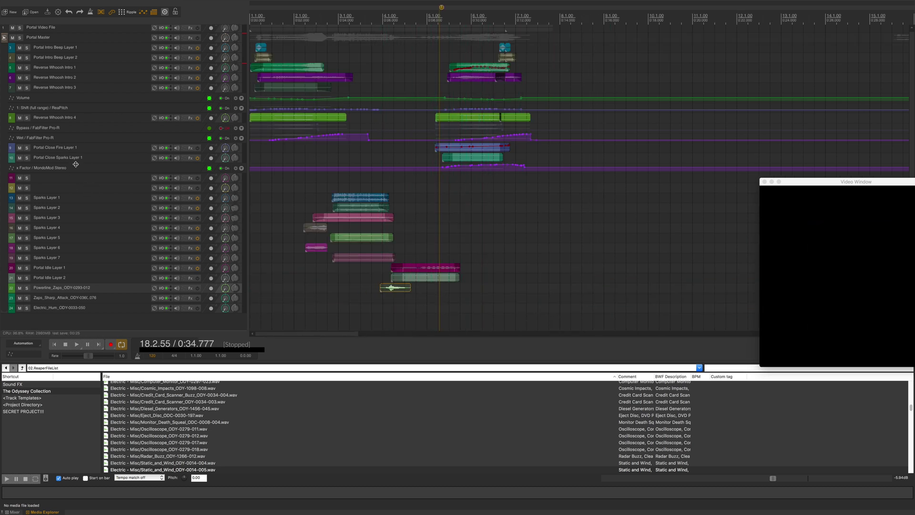
left_click(72, 179)
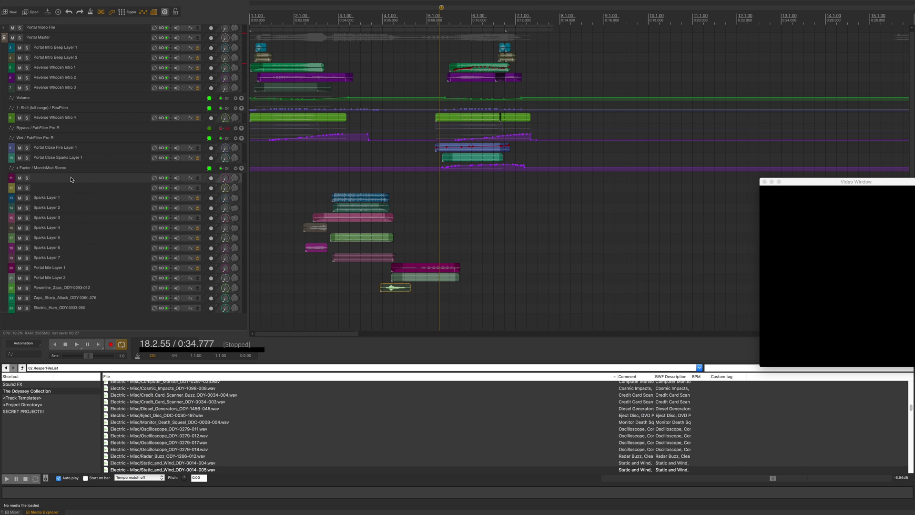
left_click_drag(397, 282, 308, 260)
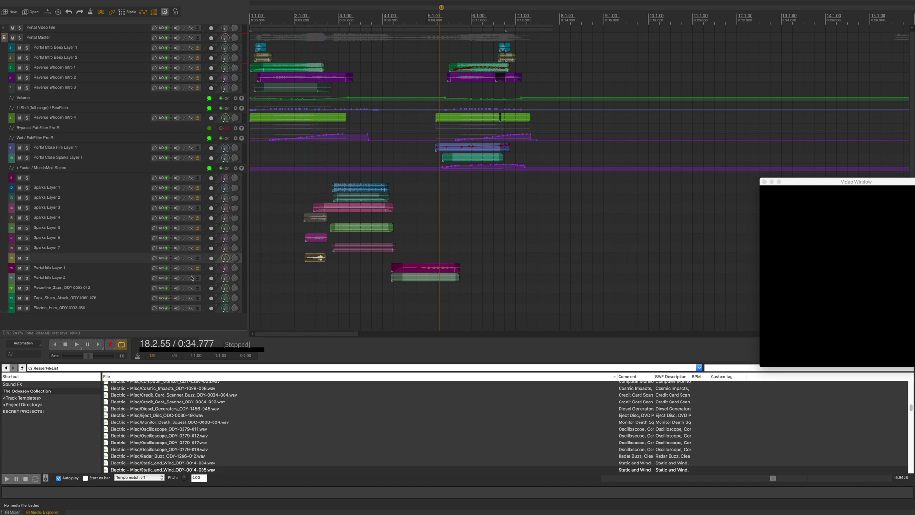
Name the zap clip's new track Sparks Layer 8.
double_click(67, 250)
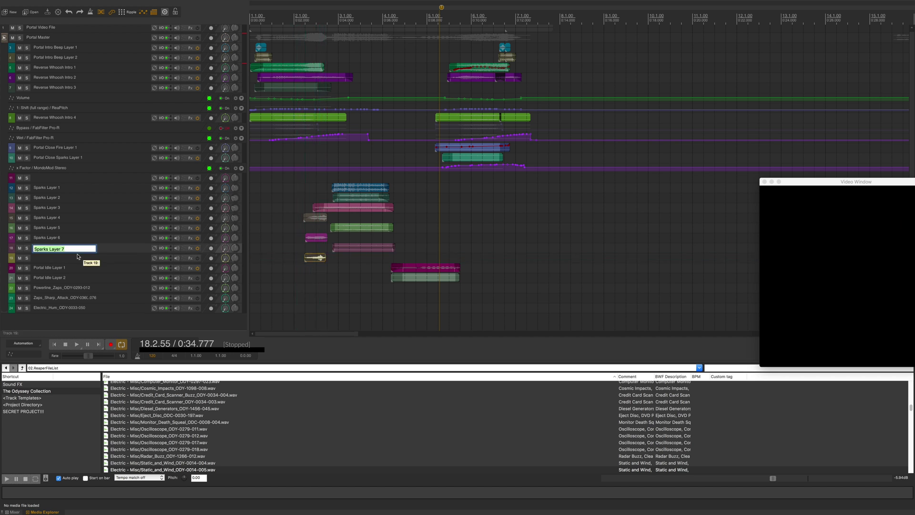
key("Tab")
type("Sparks Layer 8")
key("Return")
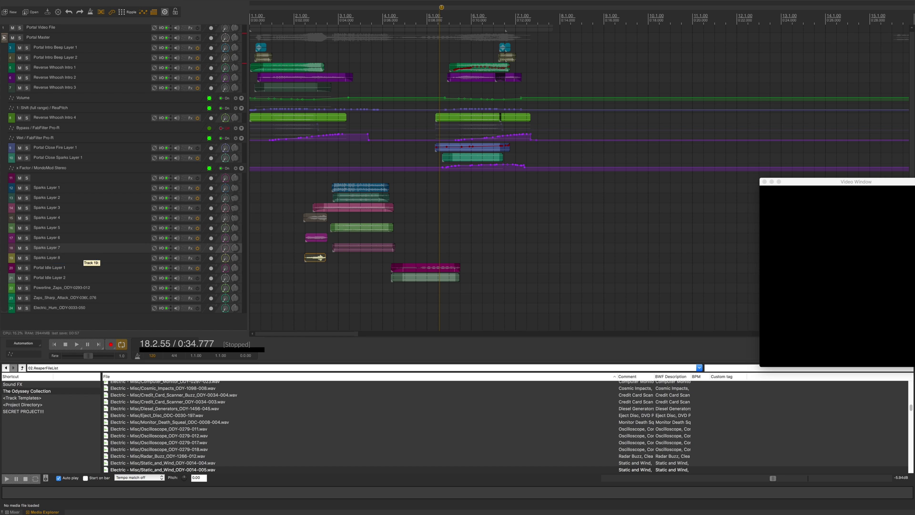
Play the mix from 2.1.73, shift the Sparks Layer 8 clip slightly later and audition it in solo.
left_click(302, 16)
key("space")
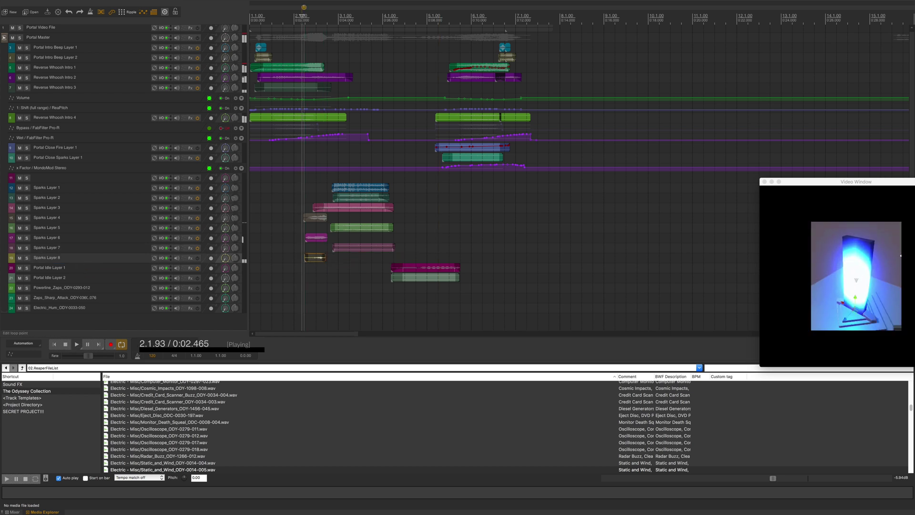
key("space")
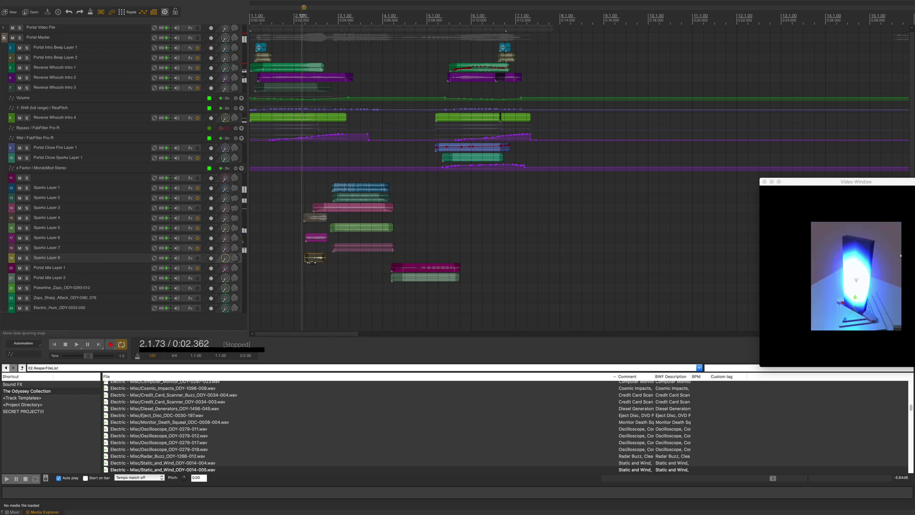
left_click_drag(309, 262, 321, 258)
key("space")
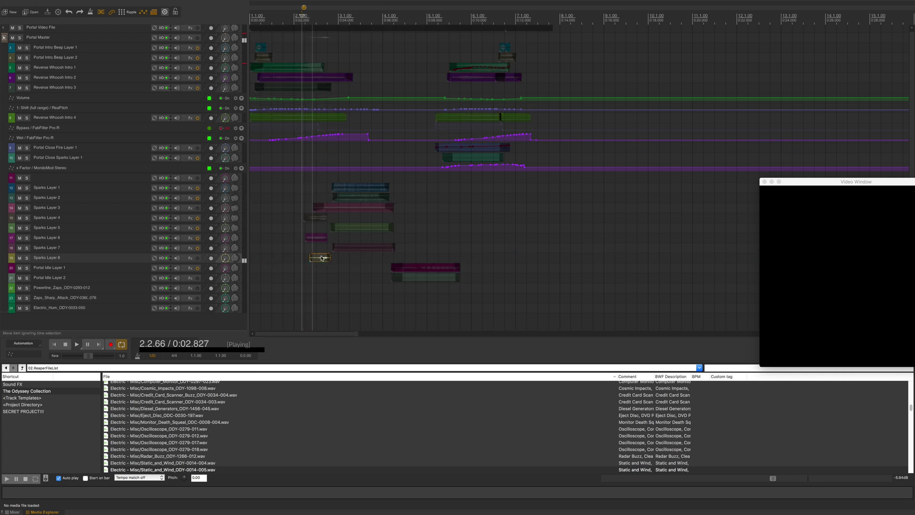
key("space")
Copy ReaPitch to Sparks Layer 8, set its full-range shift to -12.48 semitones and play the mix.
key("ctrl+m")
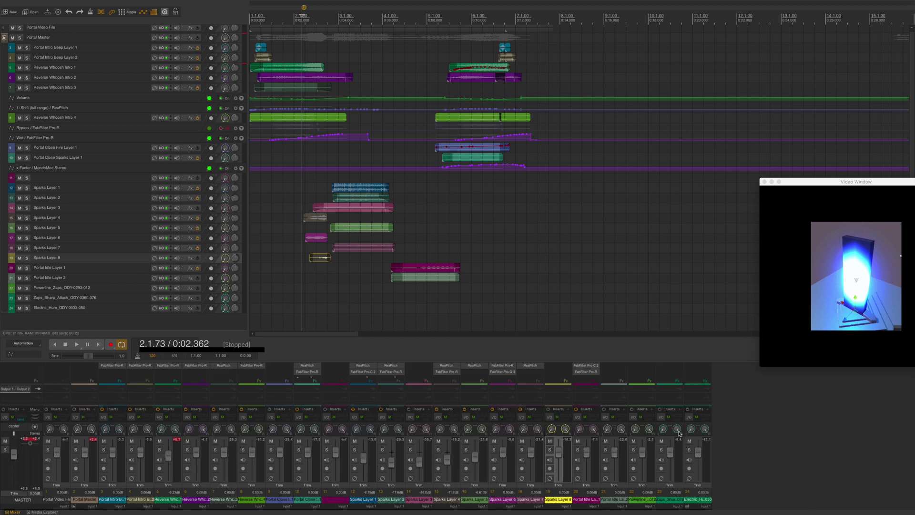
left_click_drag(530, 366, 557, 367)
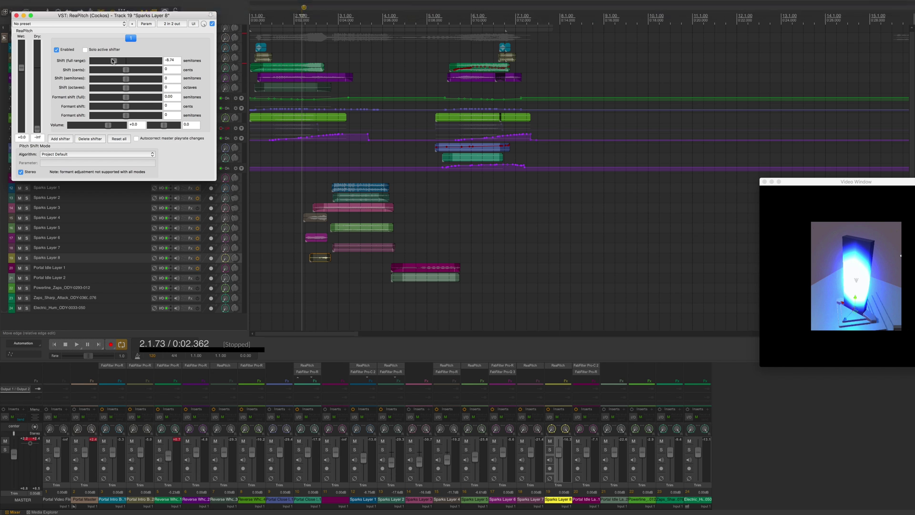
left_click_drag(106, 62, 108, 62)
key("space")
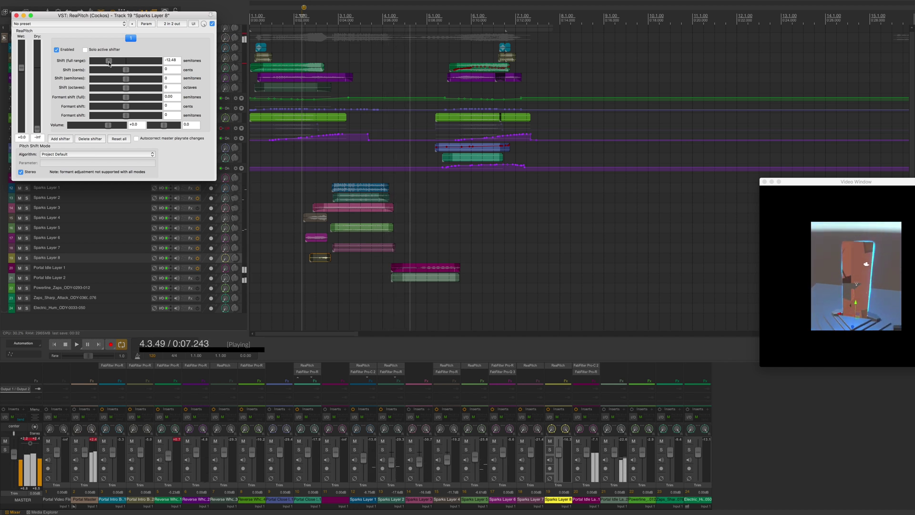
key("space")
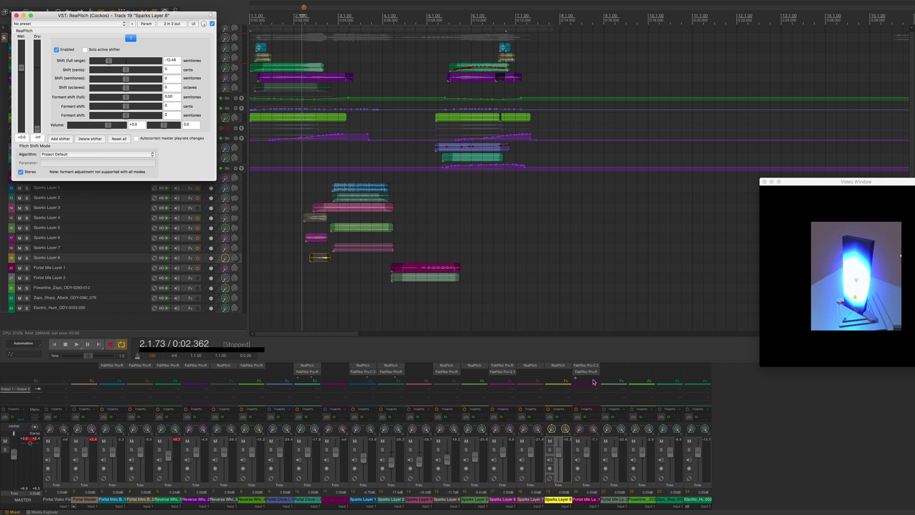
Add the VST3 FabFilter Pro-R reverb to Sparks Layer 8 with a 1.46 s space and a reduced mix.
left_click(563, 375)
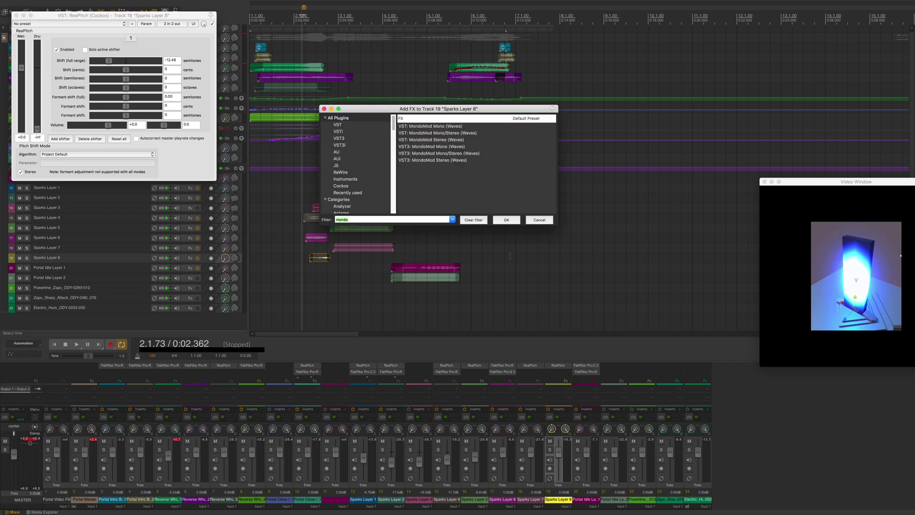
type("pro-r")
double_click(462, 148)
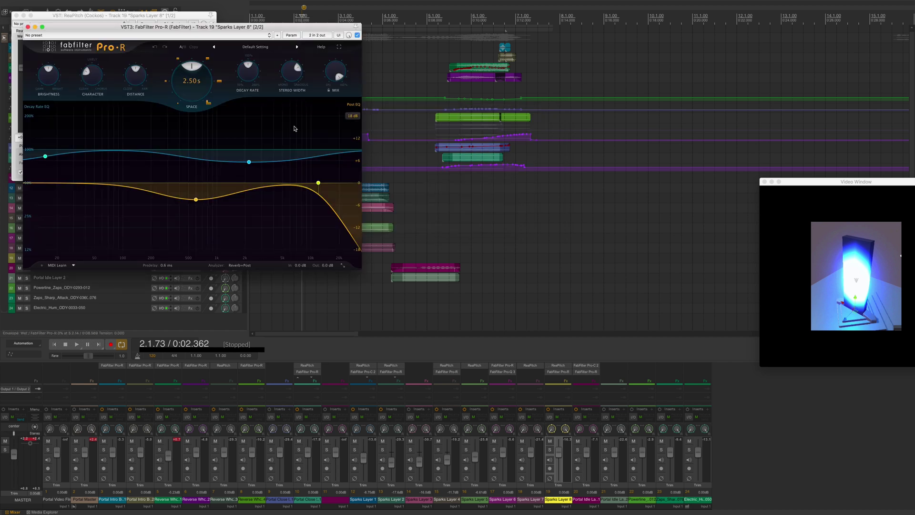
scroll(193, 79, "down", 10)
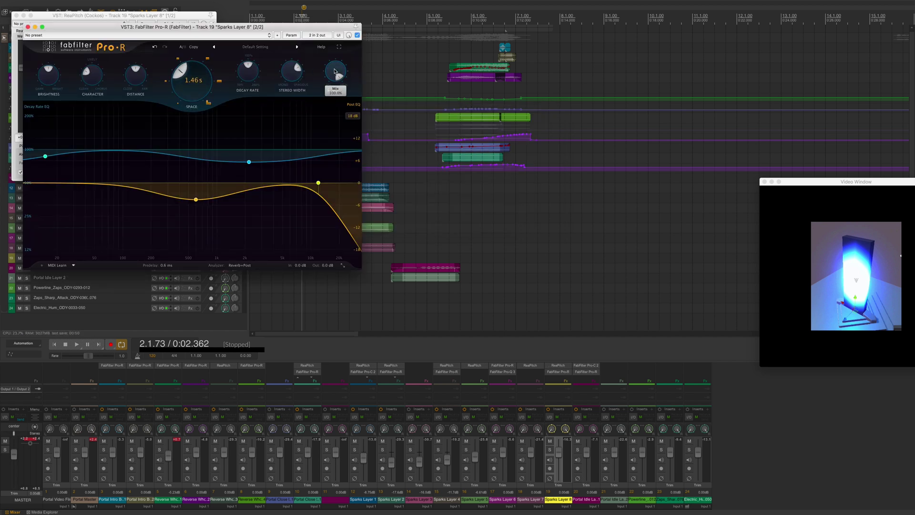
scroll(333, 90, "down", 3)
scroll(333, 90, "down", 6)
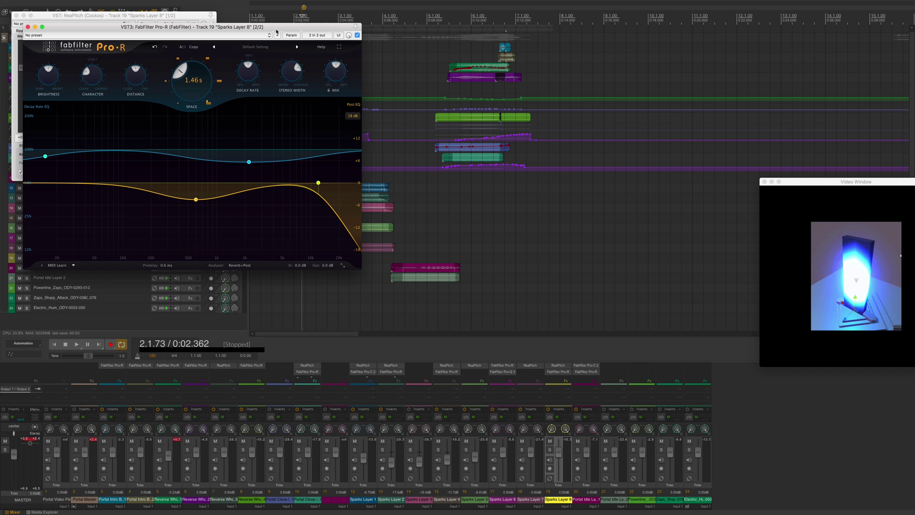
Lower the Sparks Layer 8 reverb's distance, play the mix from 2.1.73 and close the reverb.
left_click_drag(278, 30, 624, 160)
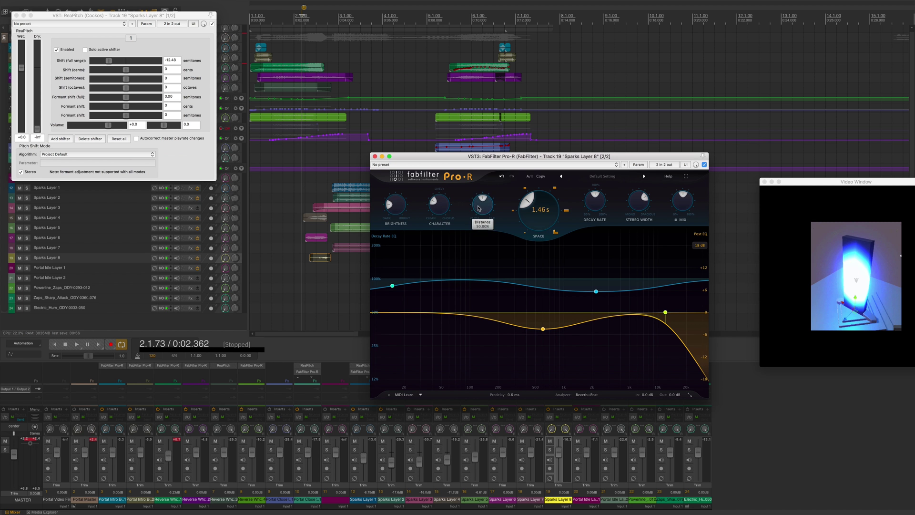
scroll(482, 220, "down", 4)
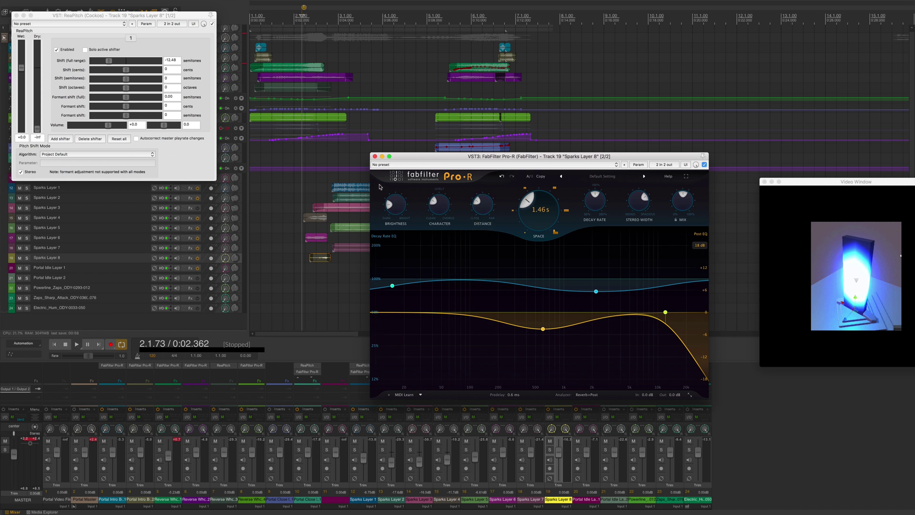
key("space")
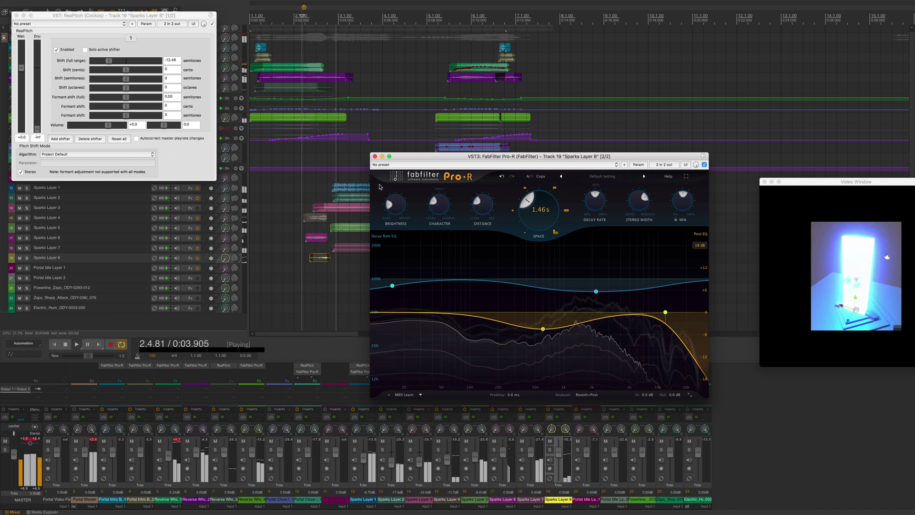
key("space")
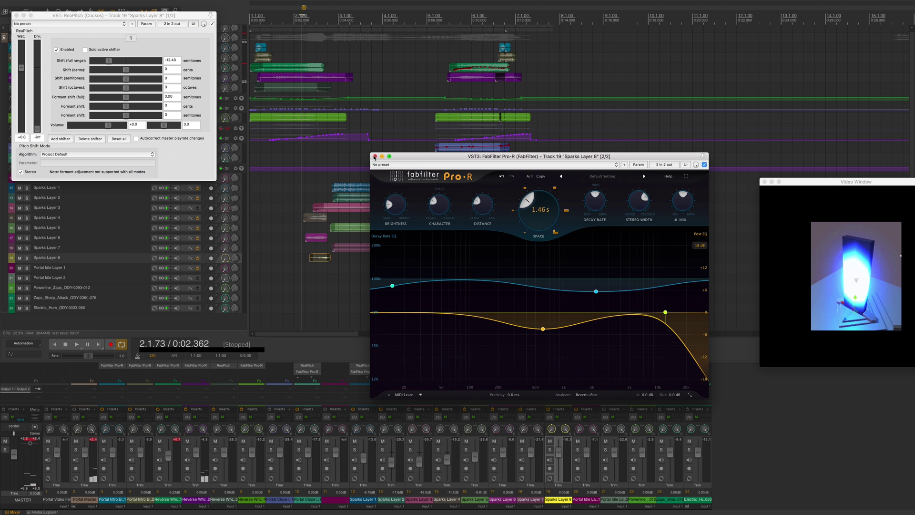
key("Escape")
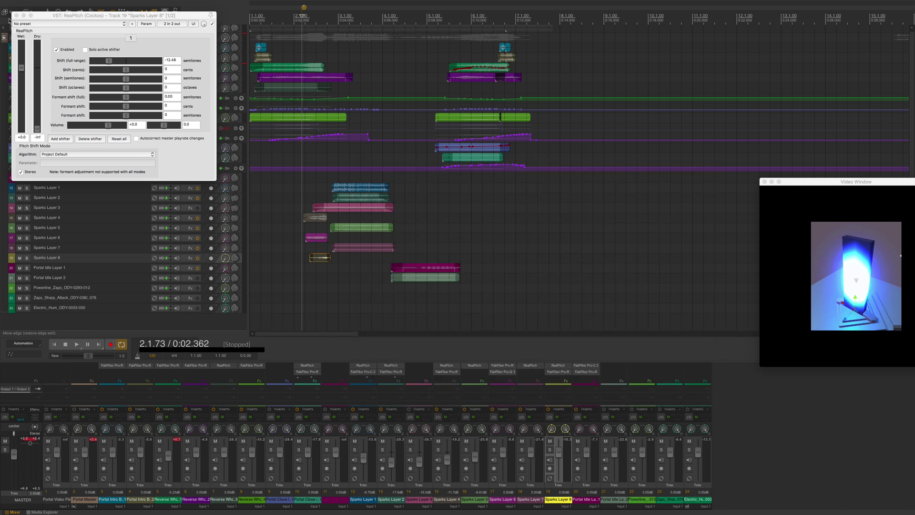
Set the Sparks Layer 8 ReaPitch full-range shift to -16.70 semitones and add the VST3 RBass Stereo effect.
left_click_drag(109, 60, 102, 62)
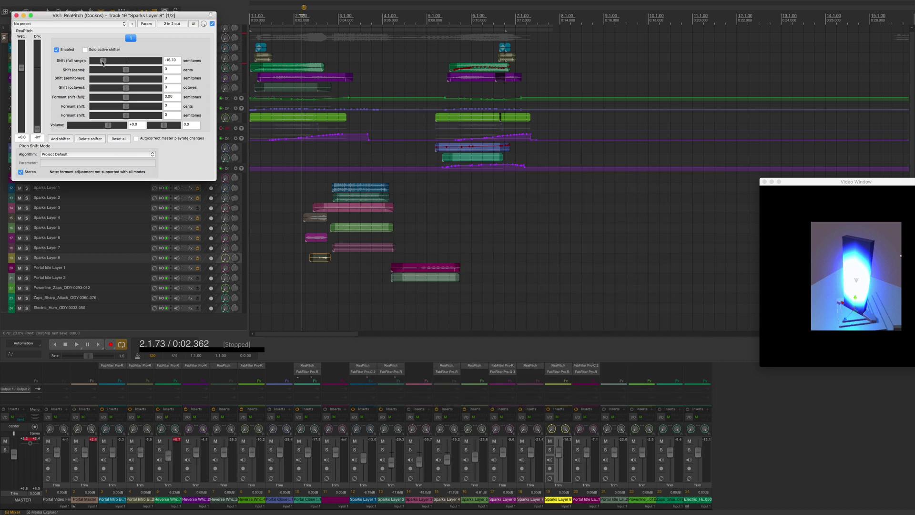
left_click(561, 379)
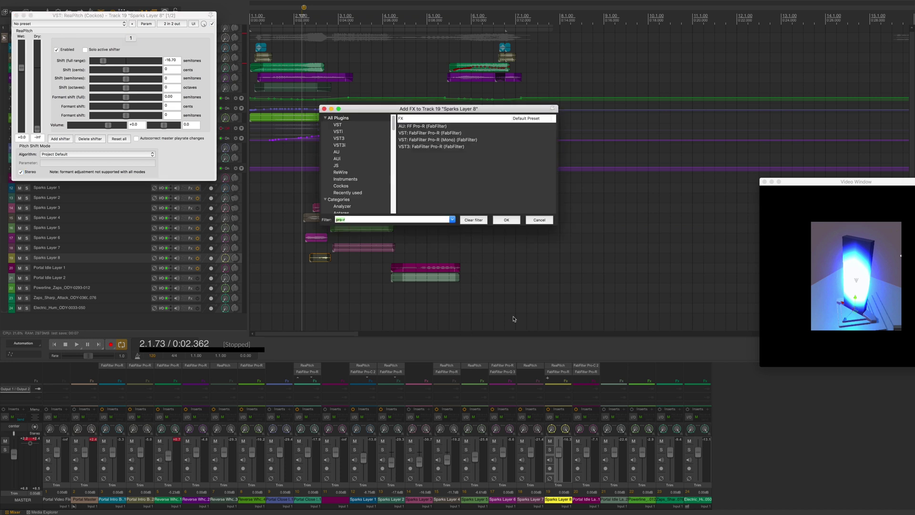
type("bass")
double_click(414, 173)
left_click_drag(122, 27, 465, 122)
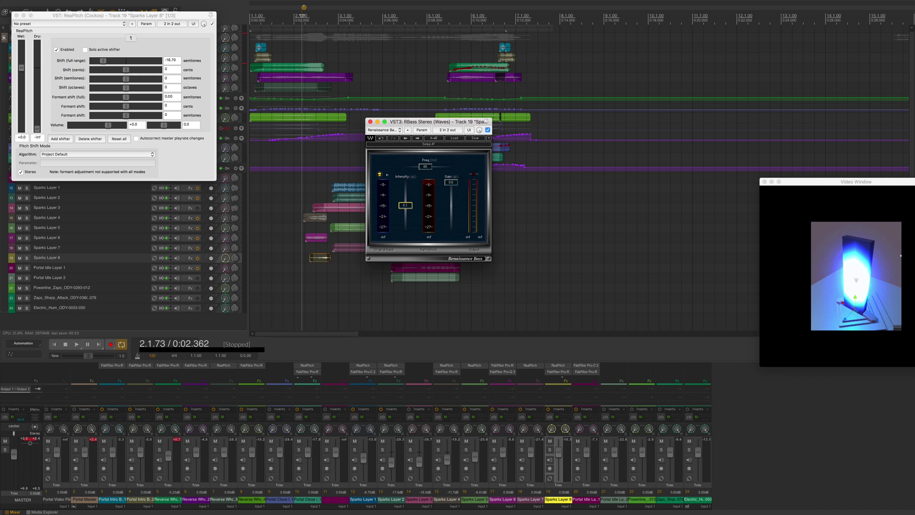
Set the RBass frequency to 100 Hz and raise its intensity, auditioning the Sparks Layer 8 clip in solo from 2.3.23.
left_click_drag(426, 166, 422, 167)
left_click_drag(416, 205, 416, 202)
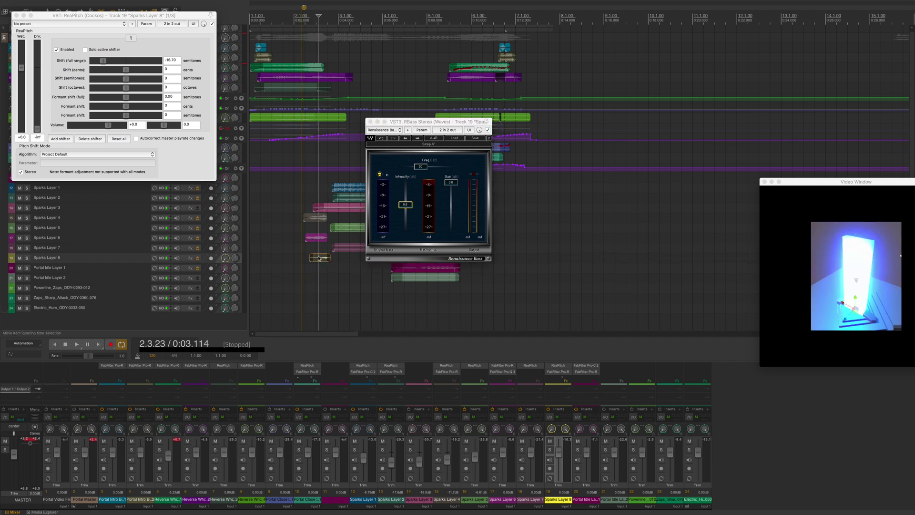
key("space")
key("space")
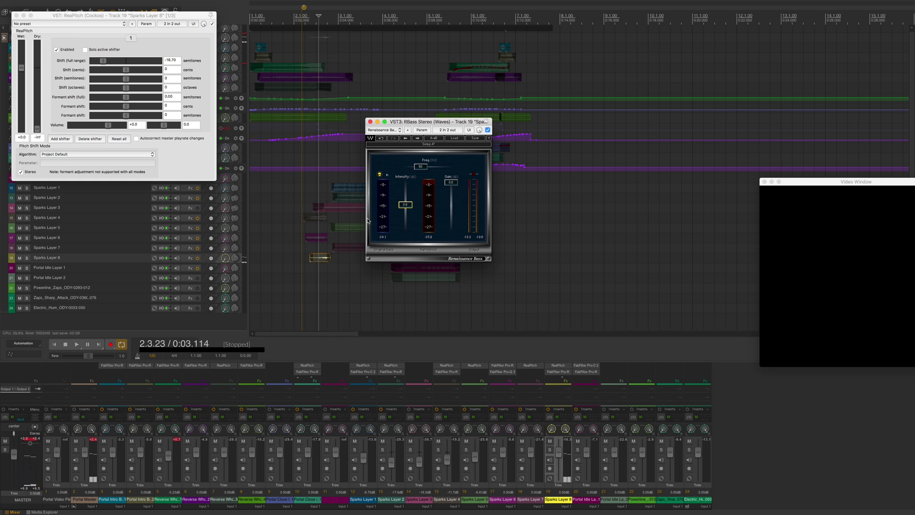
left_click_drag(405, 205, 420, 164)
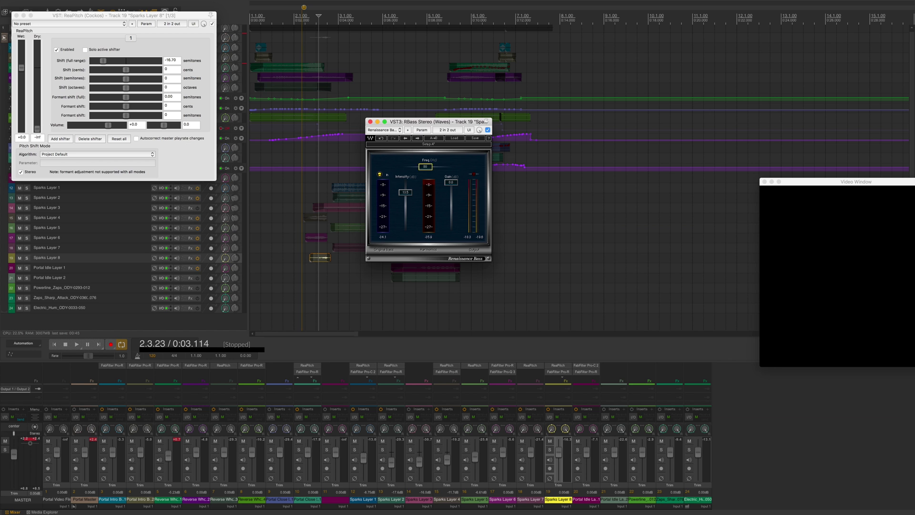
left_click_drag(425, 167, 428, 167)
key("space")
key("space")
Compare the soloed Sparks Layer 8 clip with RBass bypassed and enabled.
left_click(488, 130)
key("space")
key("space")
key("space")
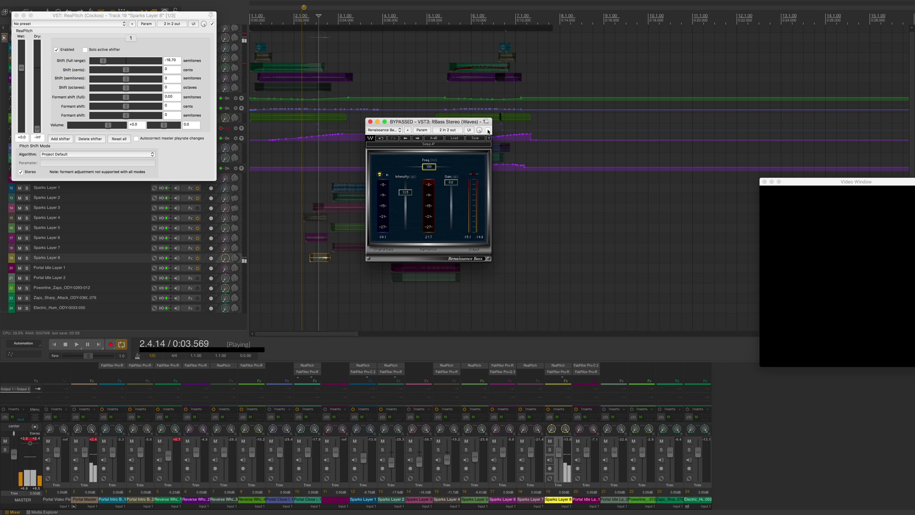
key("space")
left_click(488, 130)
key("space")
key("space")
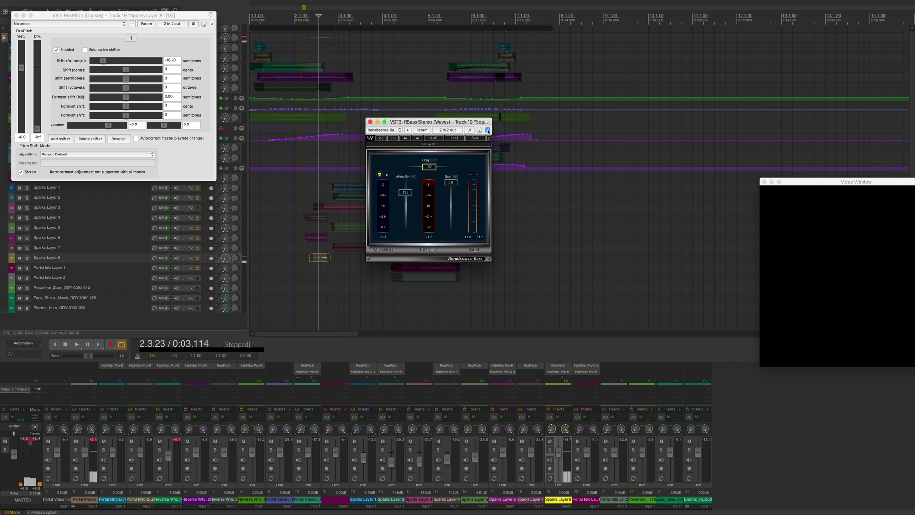
Lower the RBass frequency on Sparks Layer 8 to 75 Hz while auditioning the isolated clip.
key("space")
key("space")
key("space")
left_click_drag(429, 169, 430, 175)
key("space")
key("space")
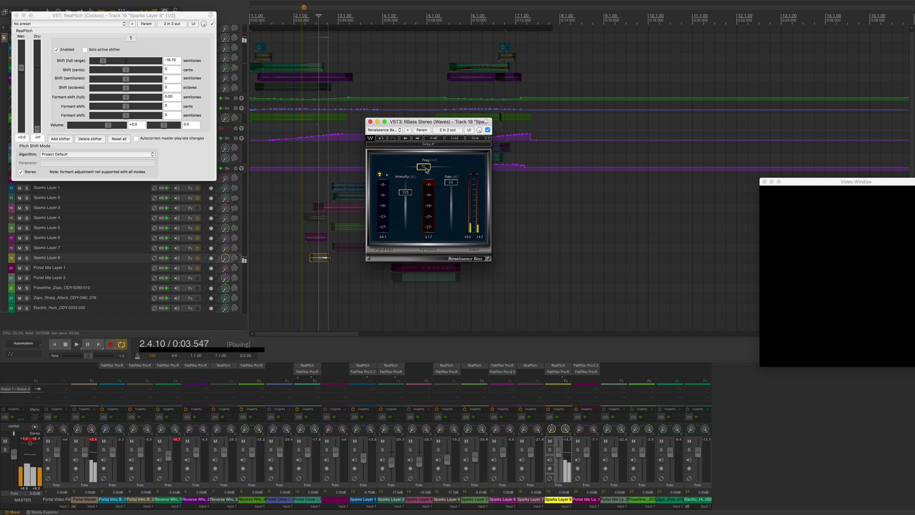
key("space")
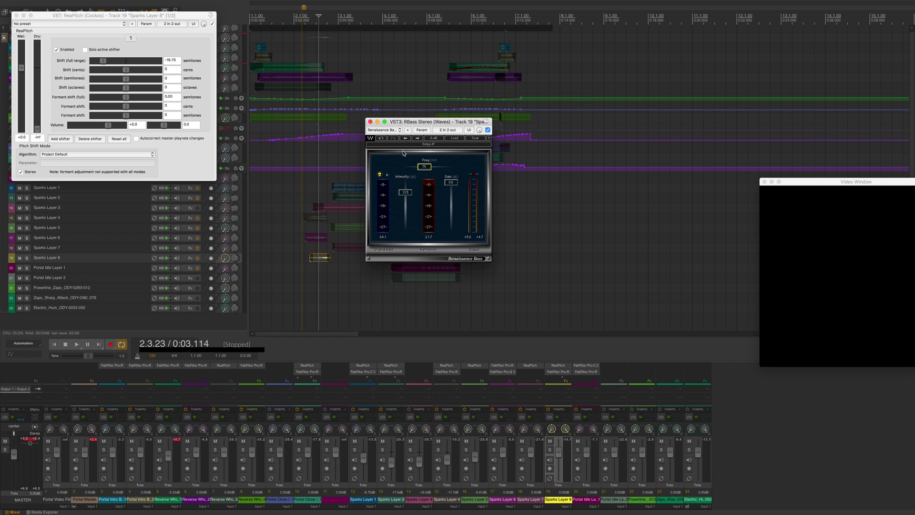
Audition the Sparks Layer 8 clip once more, toggle the RBass bypass and close the plug-in windows.
key("space")
key("space")
left_click(488, 130)
left_click(371, 122)
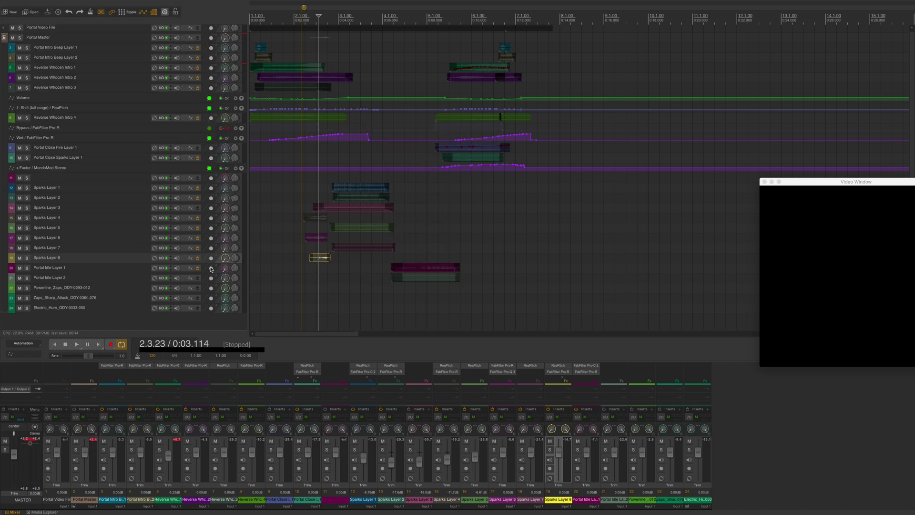
Search The Odyssey Collection for "boom" in the media explorer.
key("super+alt+x")
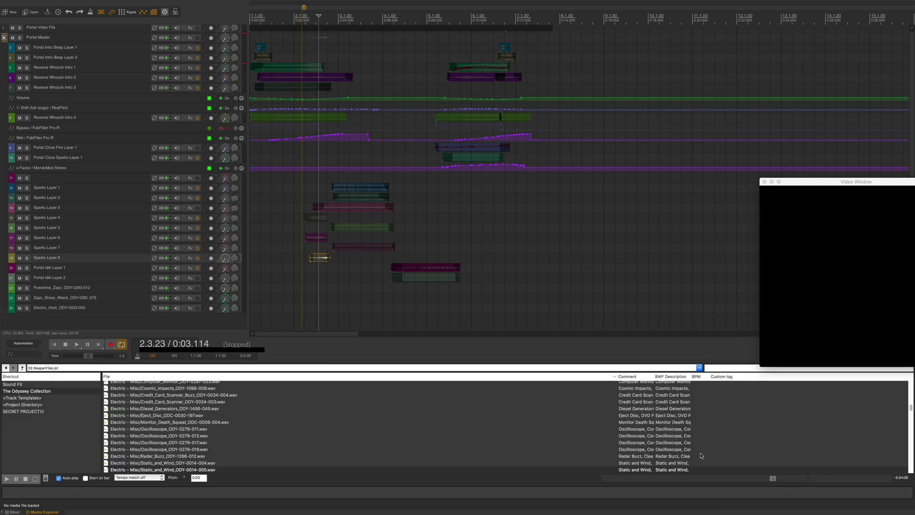
left_click(721, 368)
key("Return")
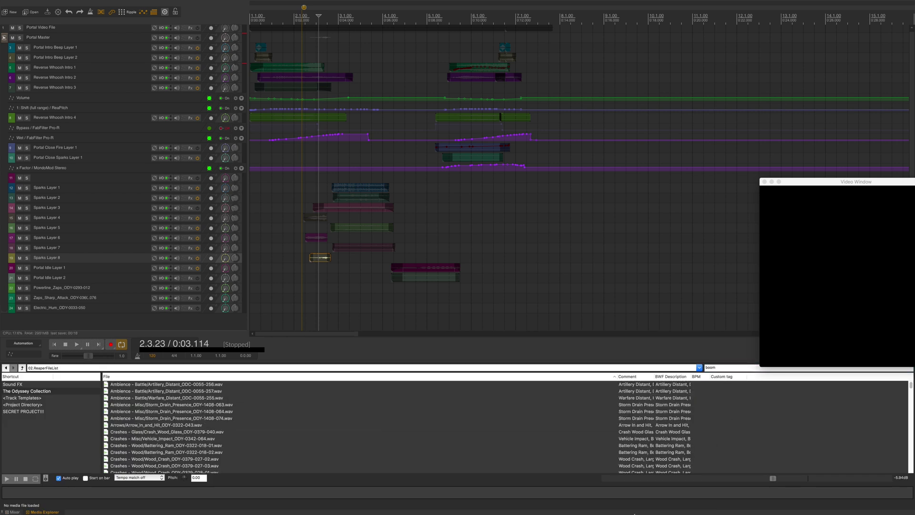
Preview the earthquake explosion, low tonal throb and tonal impact sounds among the search results.
scroll(214, 421, "down", 5)
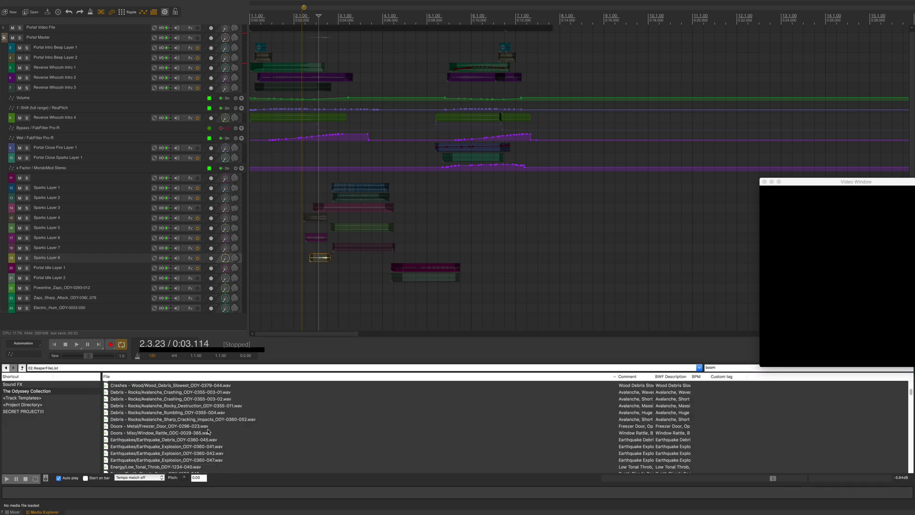
left_click(205, 453)
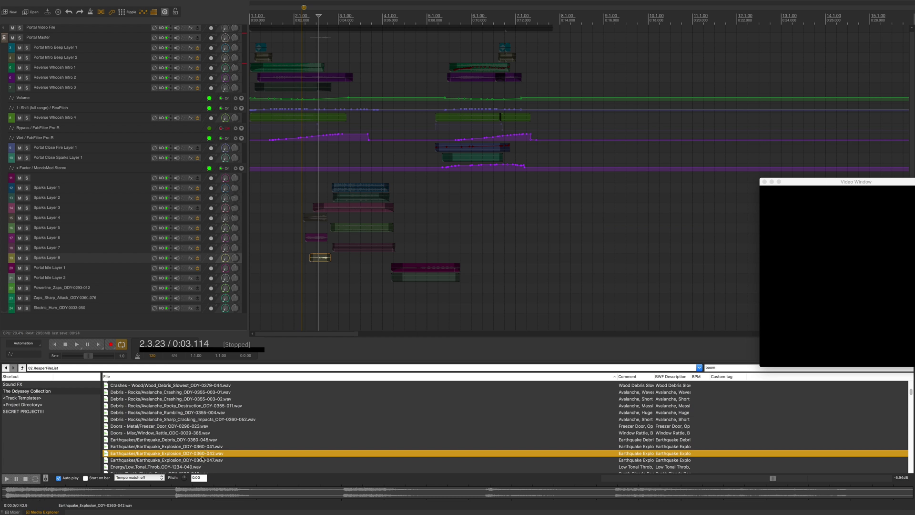
scroll(205, 448, "down", 1)
left_click(200, 458)
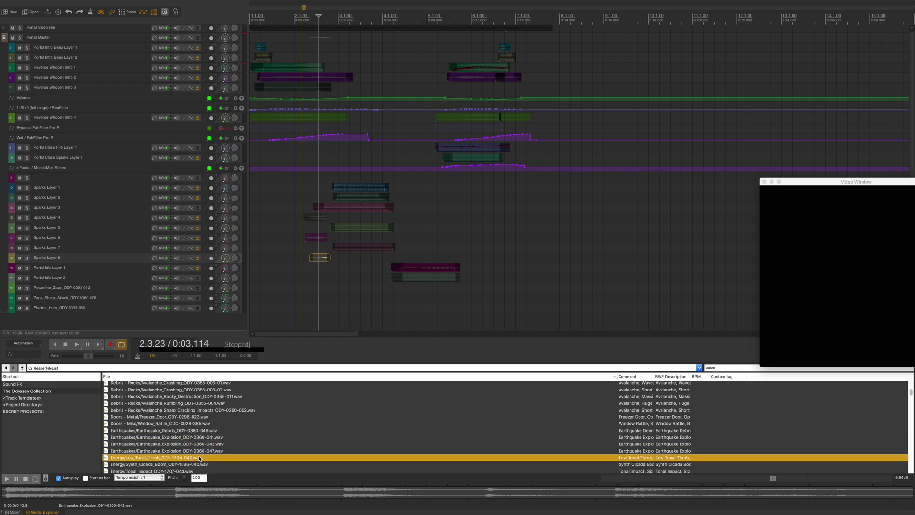
scroll(198, 458, "down", 3)
left_click(196, 440)
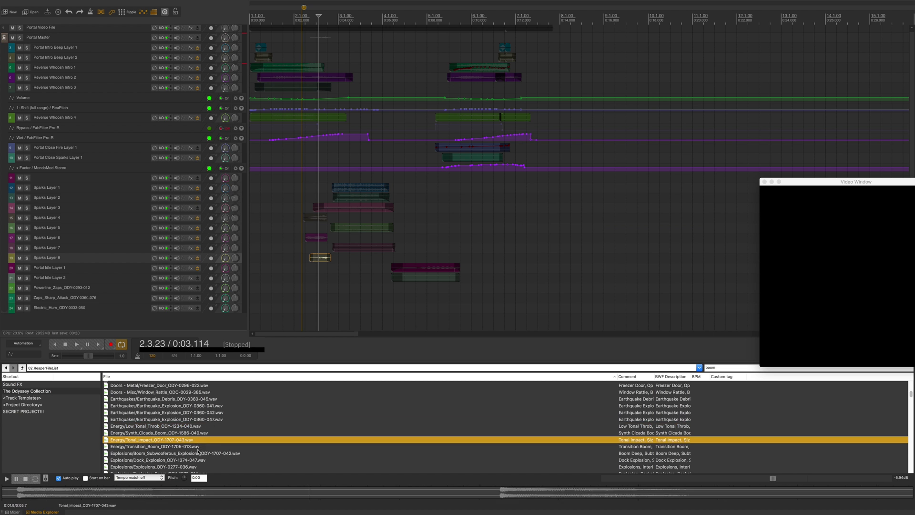
Insert Boom_Subwooferous_Explosions_ODY-1707-042.wav on a new track and remove everything after its first boom.
left_click(198, 453)
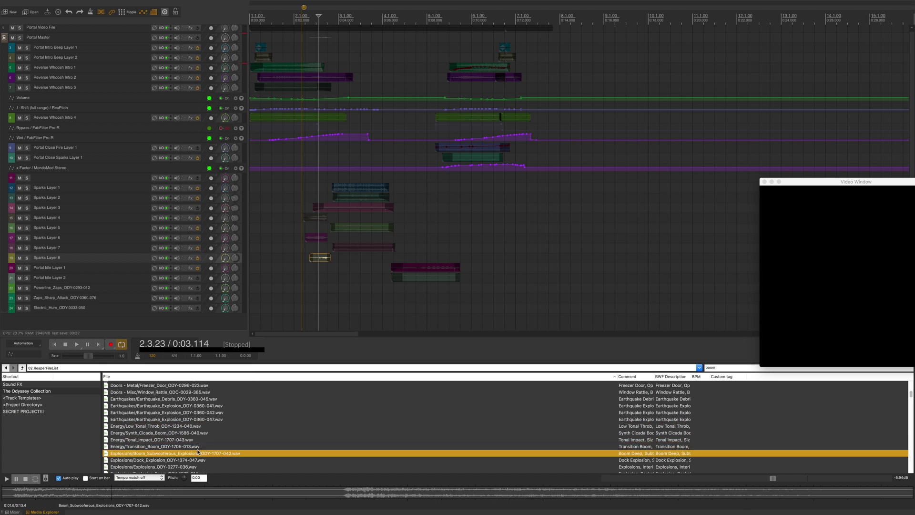
left_click_drag(205, 457, 389, 334)
left_click(474, 318)
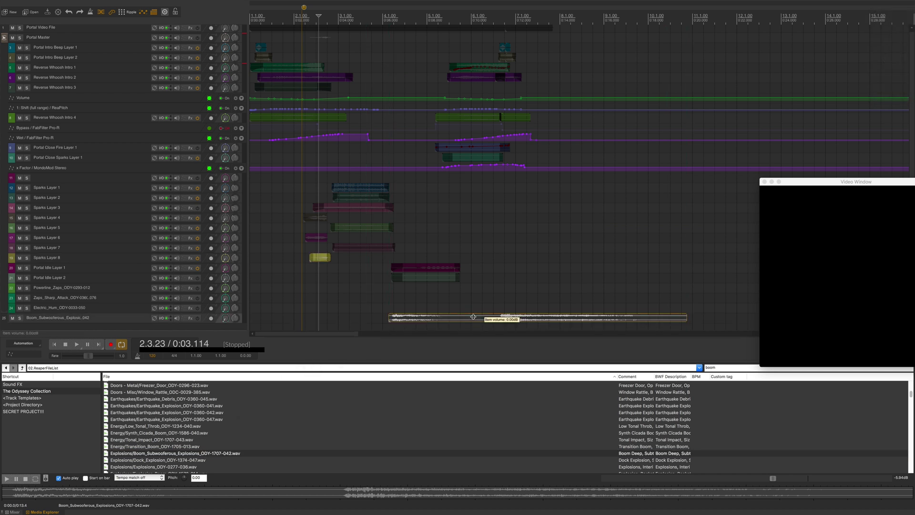
key("s")
left_click(489, 318)
key("Delete")
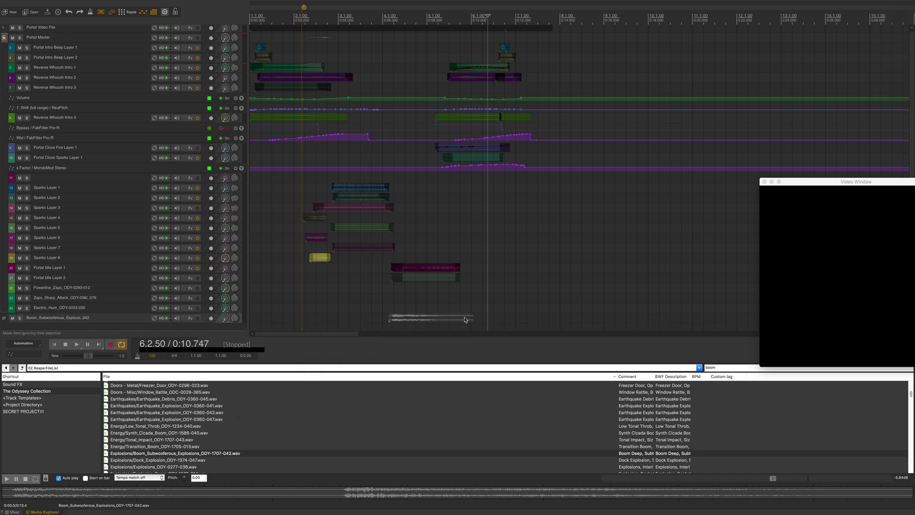
Move the boom track directly below Sparks Layer 8, unmute all clips and return the playhead to the project start.
left_click(464, 318)
left_click_drag(118, 319, 119, 267)
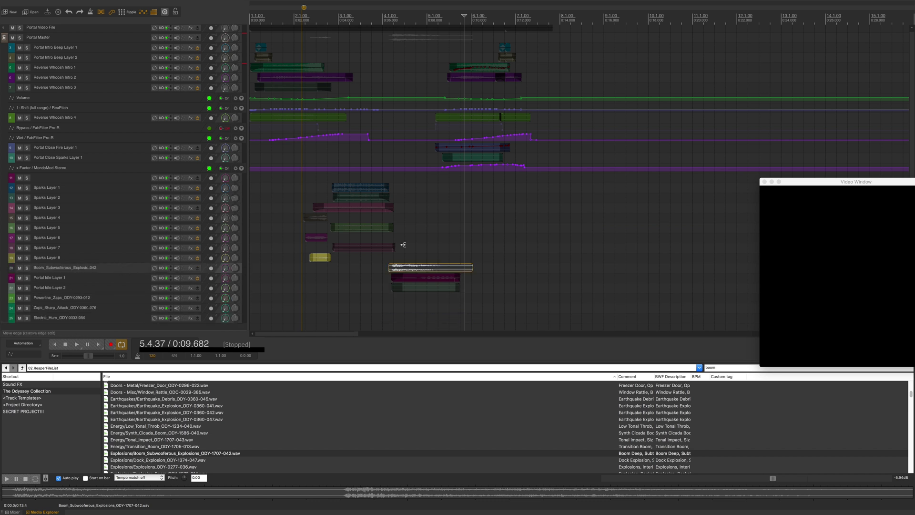
left_click_drag(483, 246, 329, 288)
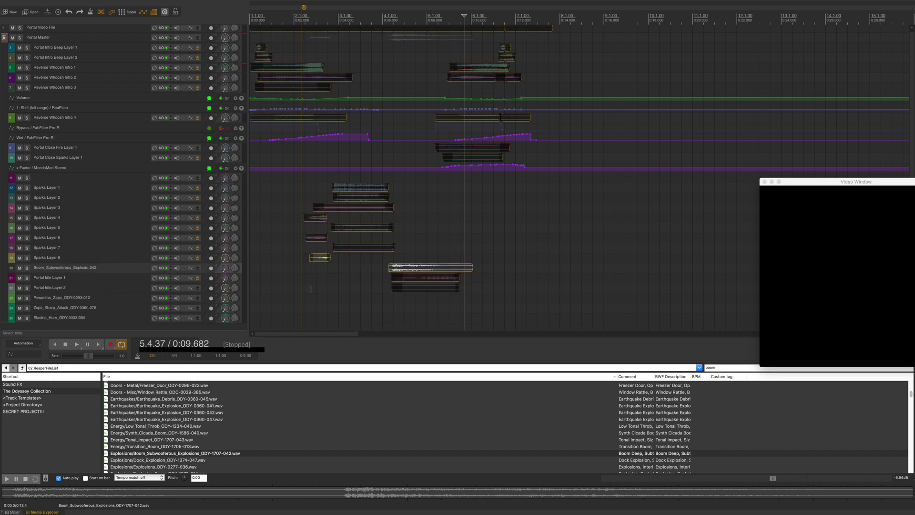
left_click(312, 288)
key("Home")
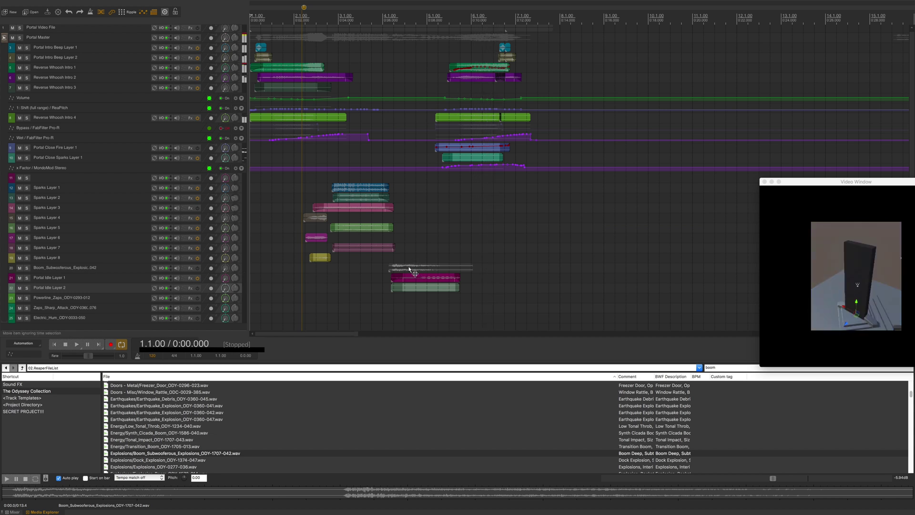
Reverse the boom clip and move it so it ends at the start of Portal Idle Layer 1, checking the mix by playback.
left_click_drag(410, 270, 357, 261)
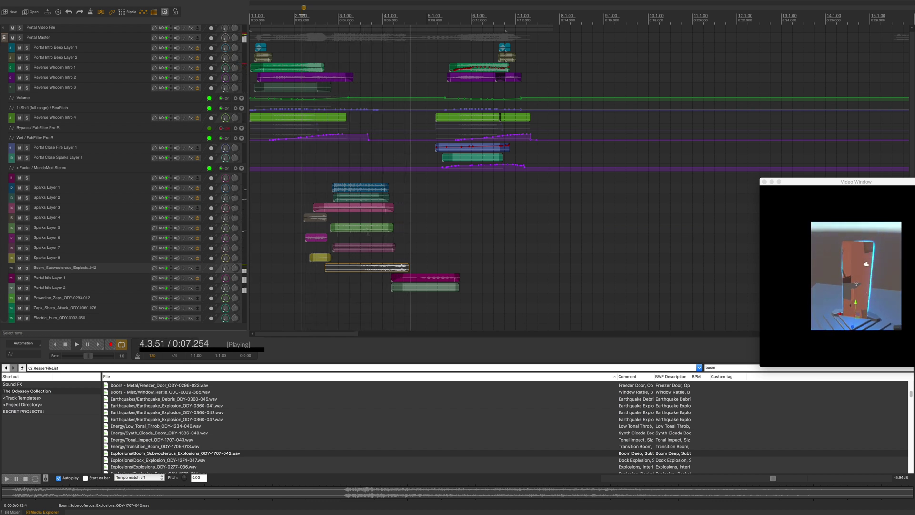
key("space")
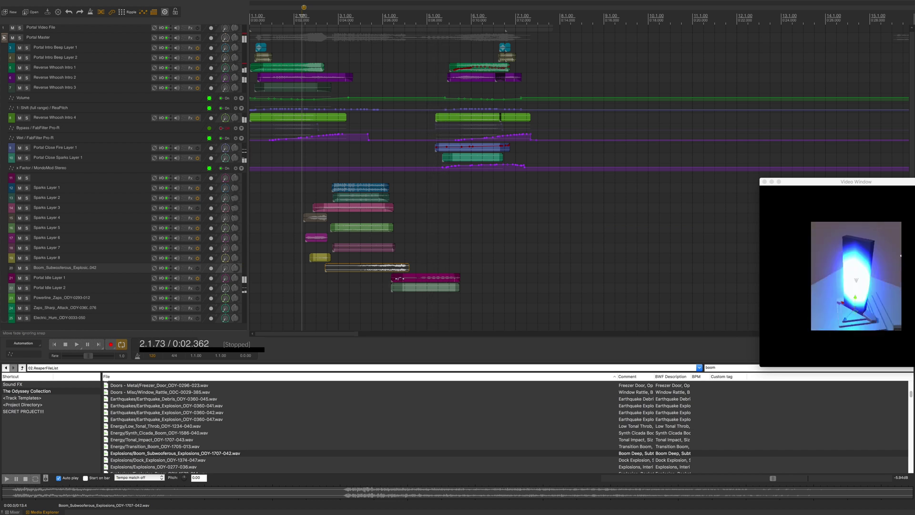
mouse_move(393, 268)
left_mouse_down()
mouse_move(379, 271)
mouse_move(394, 270)
left_mouse_up()
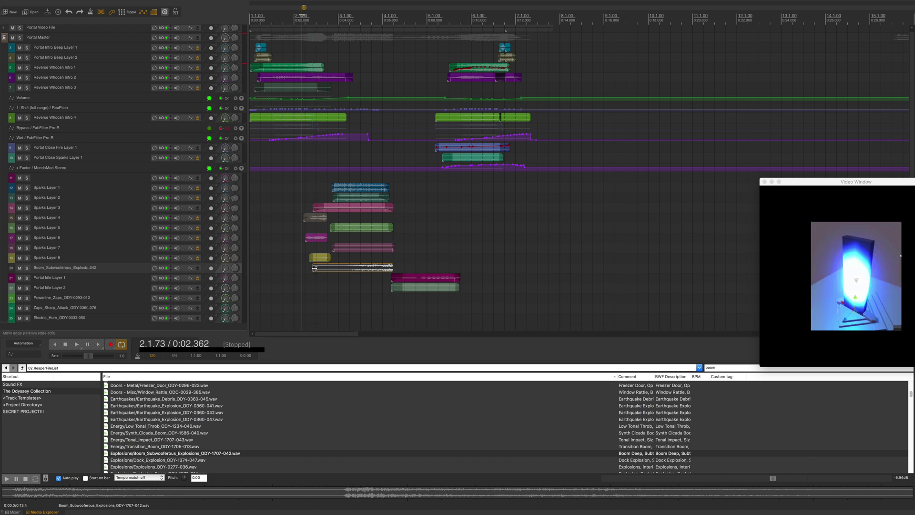
key("space")
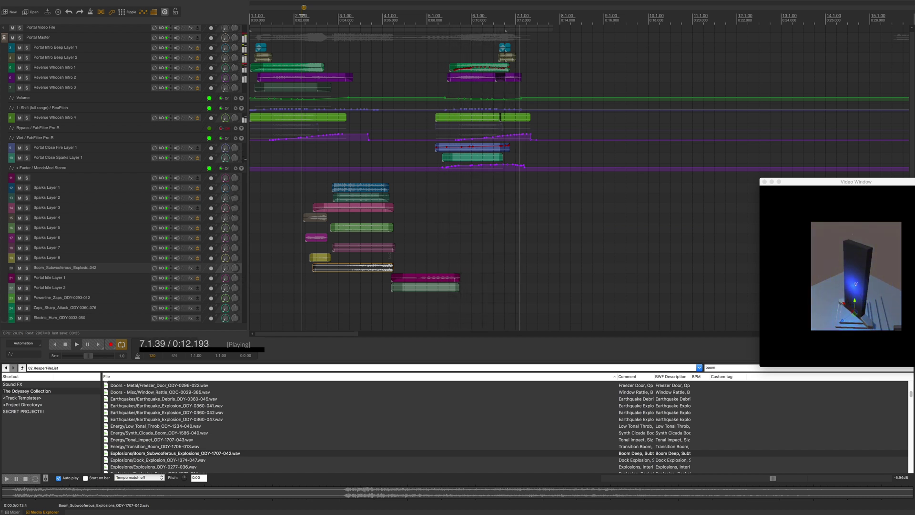
key("space")
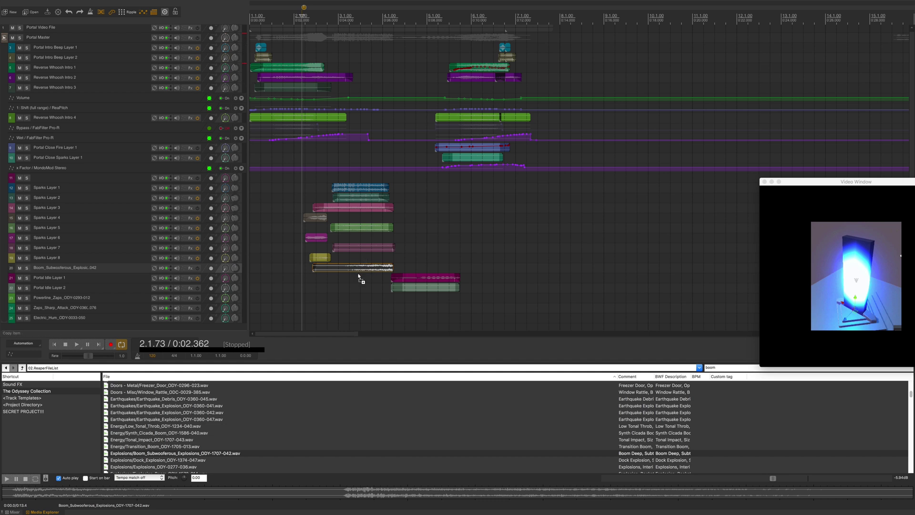
Rename the boom track Sparks Layer 9, add FabFilter Pro-R with a reduced mix and play the result from 2.1.73.
key("ctrl+m")
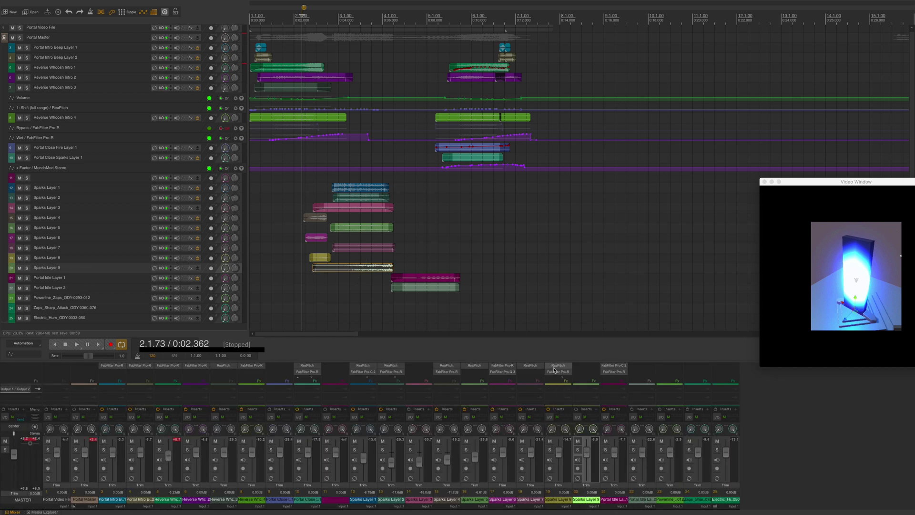
left_click(581, 366)
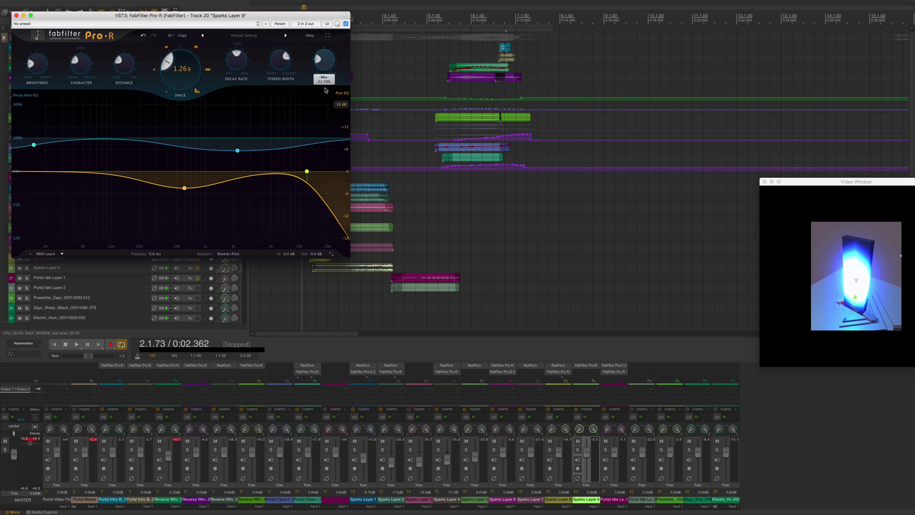
key("space")
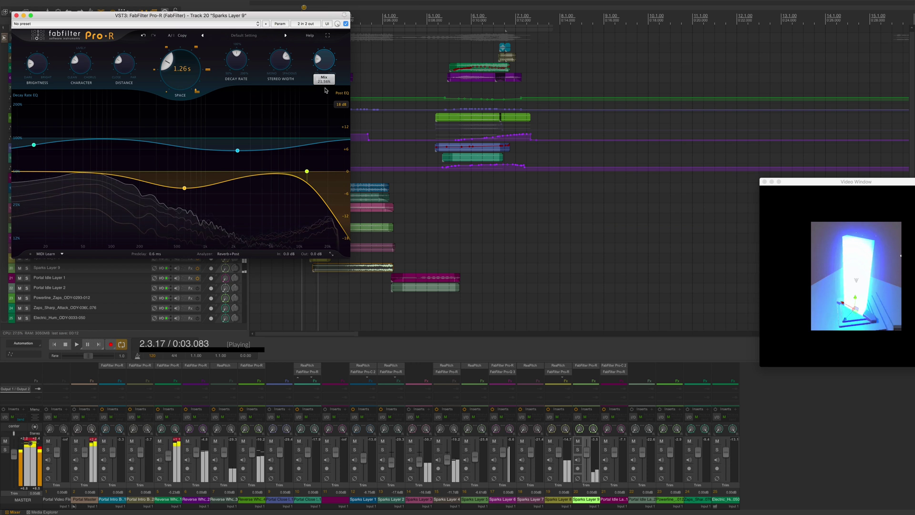
Isolate the Sparks Layer 9 clip and raise its reverb mix and its Space to 3.19 s while auditioning it.
left_click(360, 269)
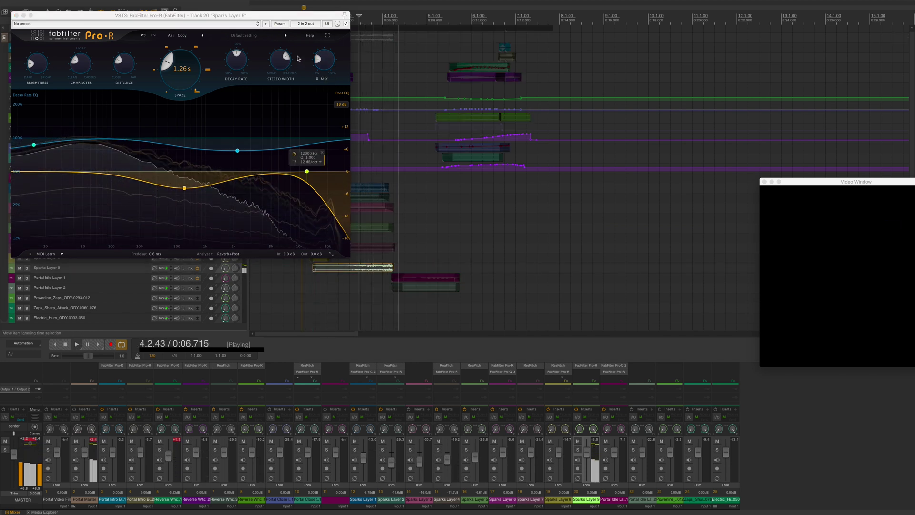
key("space")
left_click(325, 68)
left_click_drag(185, 65, 189, 53)
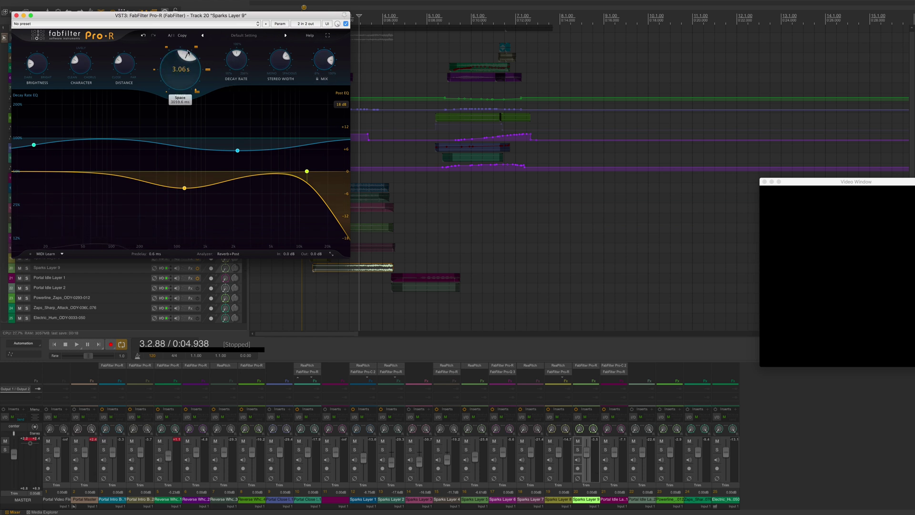
key("space")
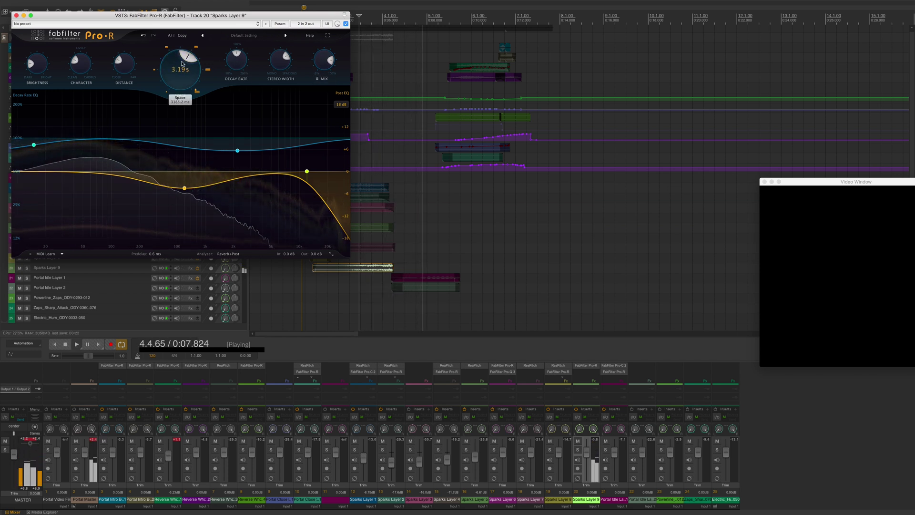
Restore the other clips and play the full mix from 3.3.97 to check the Sparks Layer 9 reverb tail.
left_click(371, 267)
key("space")
key("space")
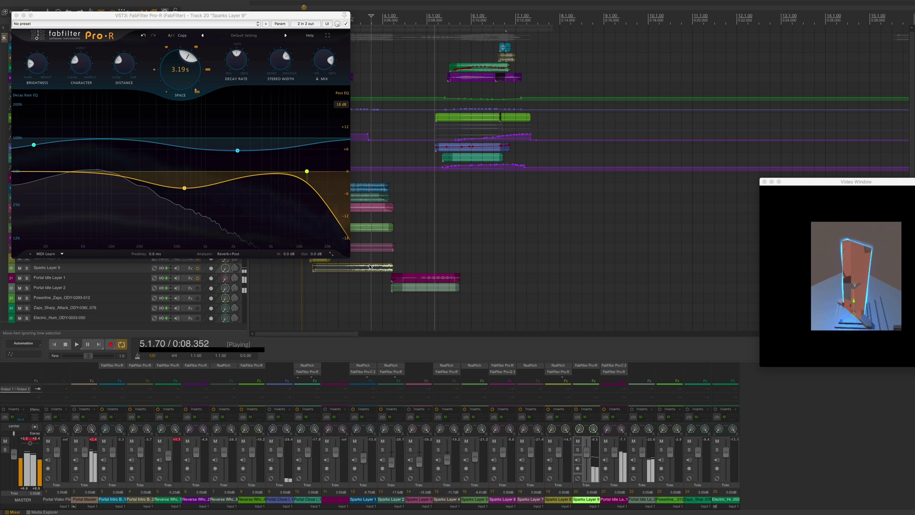
key("space")
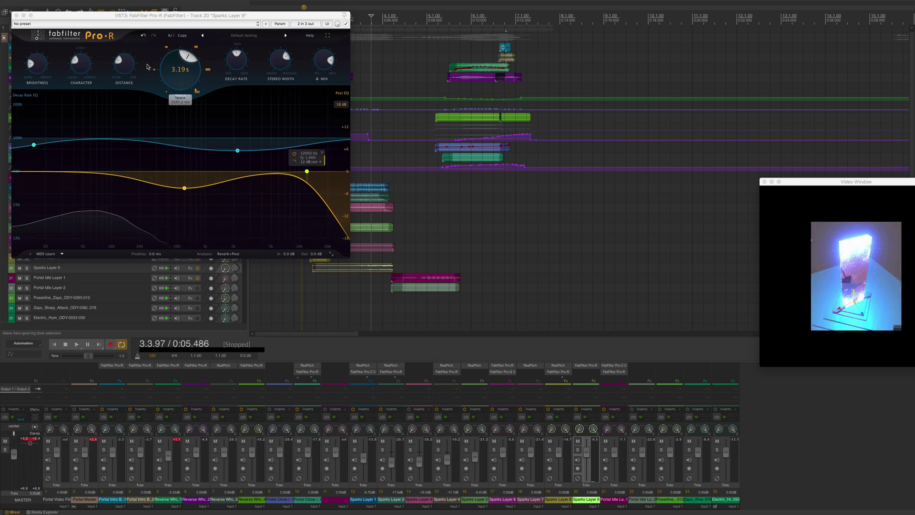
Set the Sparks Layer 9 reverb's Space to 2.24 s and lower its mix.
left_click_drag(170, 71, 167, 79)
scroll(171, 77, "down", 6)
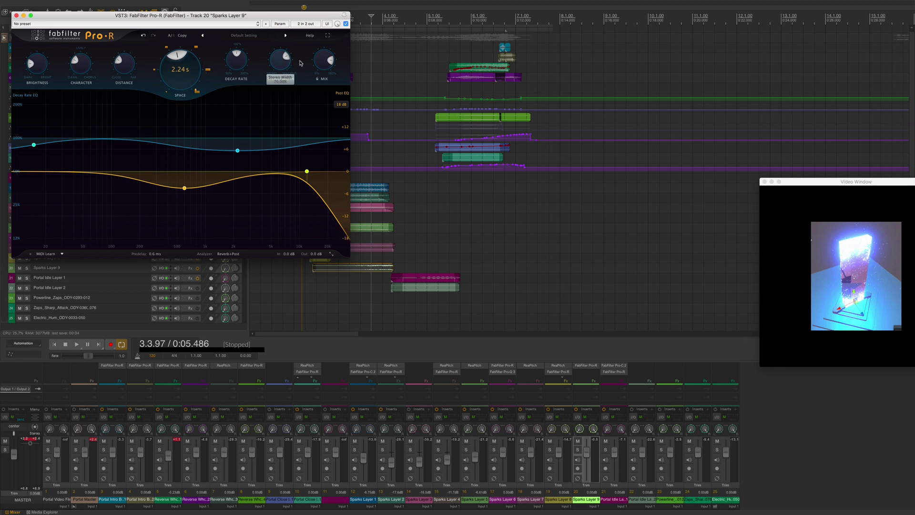
mouse_move(320, 63)
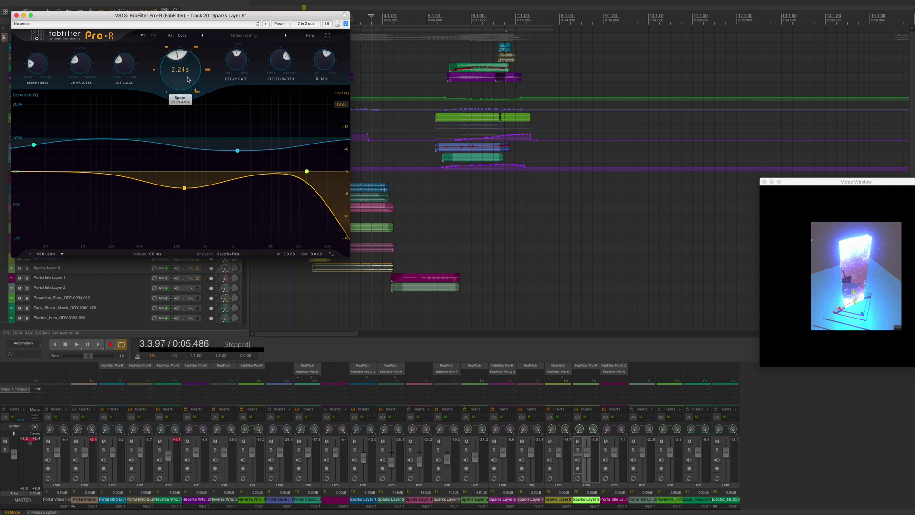
Lower the Sparks Layer 9 reverb's brightness, raise its character and distance, play the mix and close the reverb.
mouse_move(85, 70)
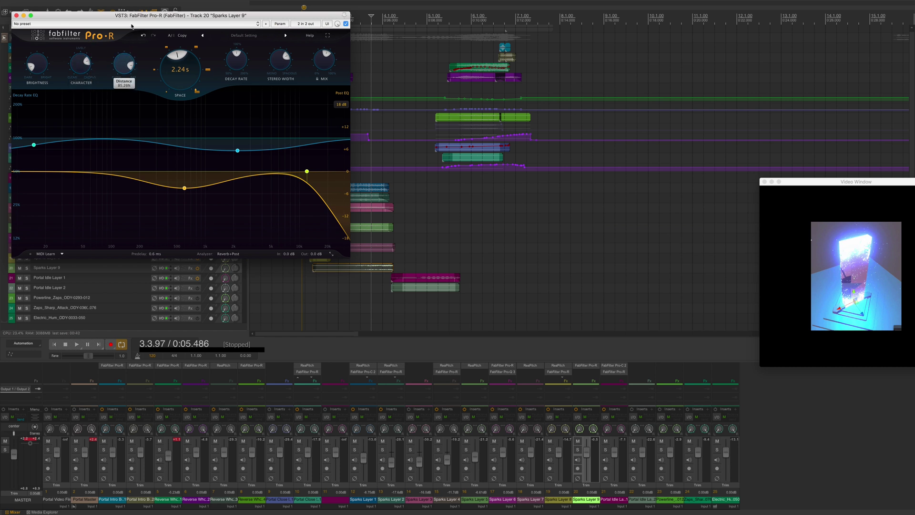
mouse_move(189, 87)
key("space")
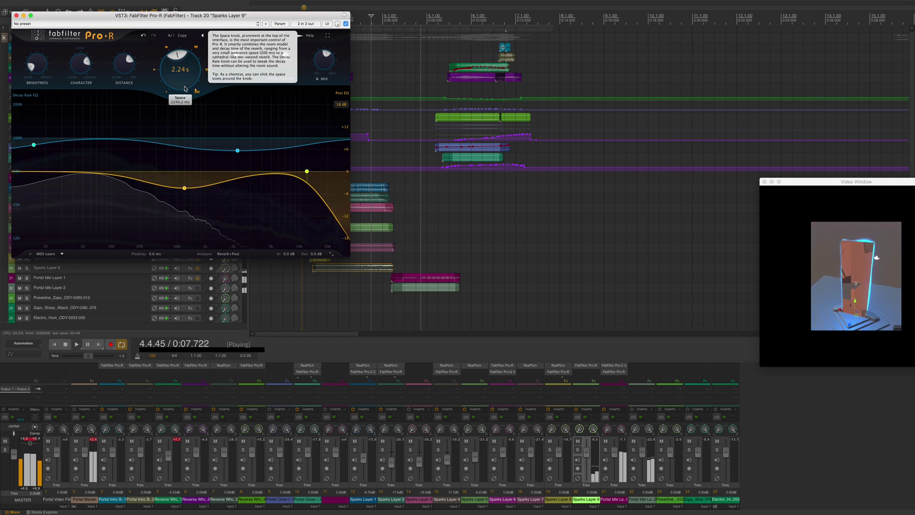
left_click(16, 16)
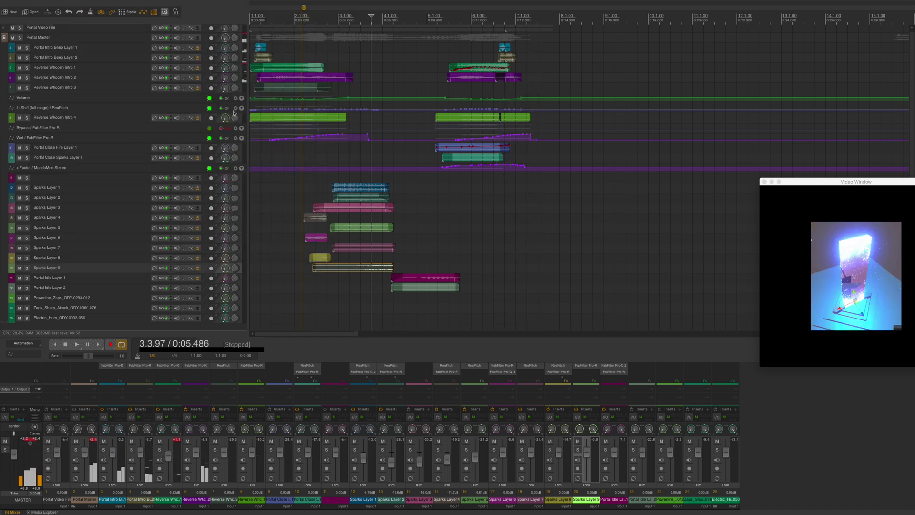
Play the whole portal mix with the video from the project start, and replay the closing section from 6.1.93.
key("Home")
key("space")
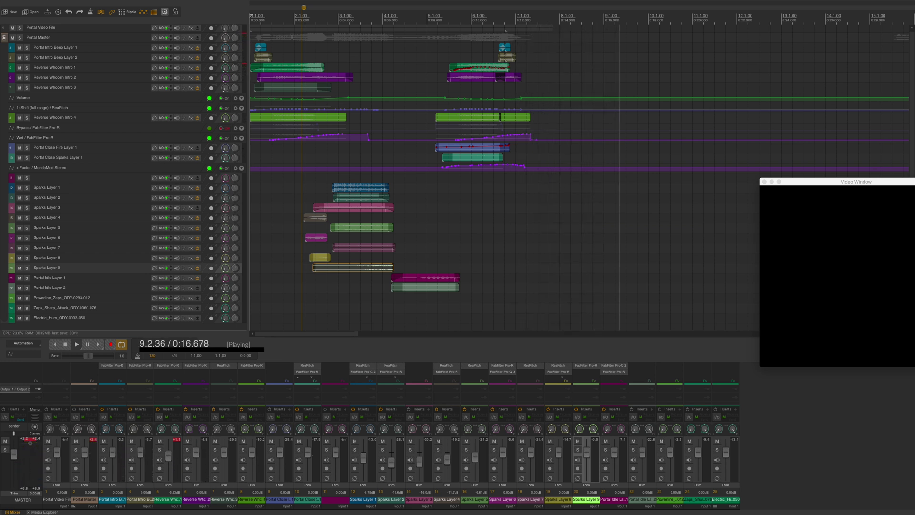
left_click(482, 16)
key("space")
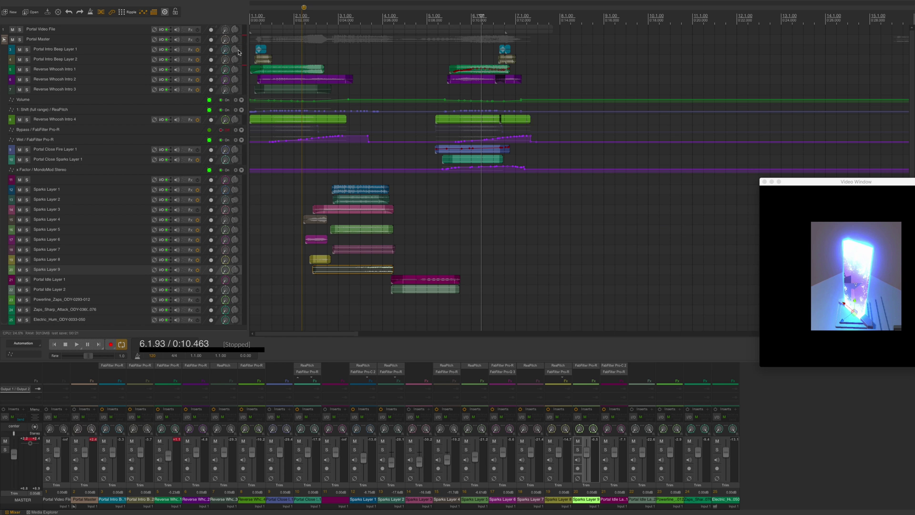
Solo Portal Intro Beep Layer 1, then add Portal Intro Beep Layer 2, playing each combination from 6.1.93.
left_click(114, 50)
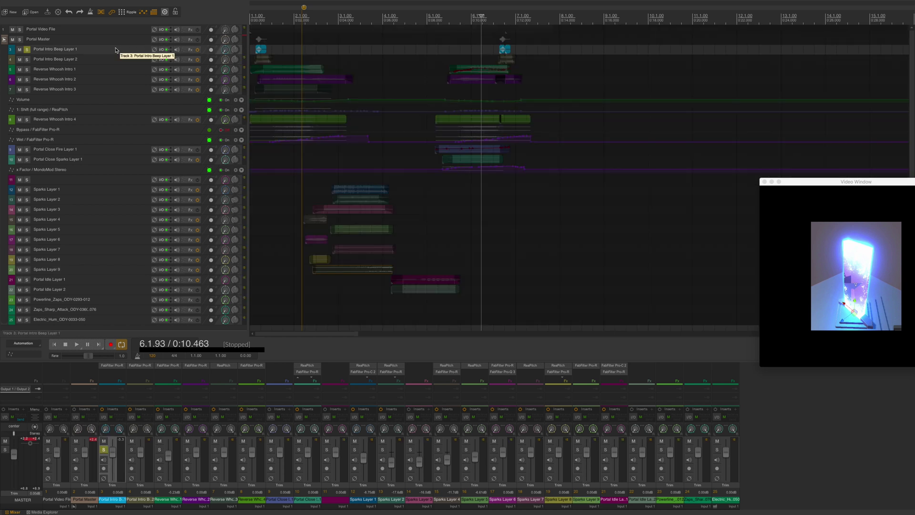
key("space")
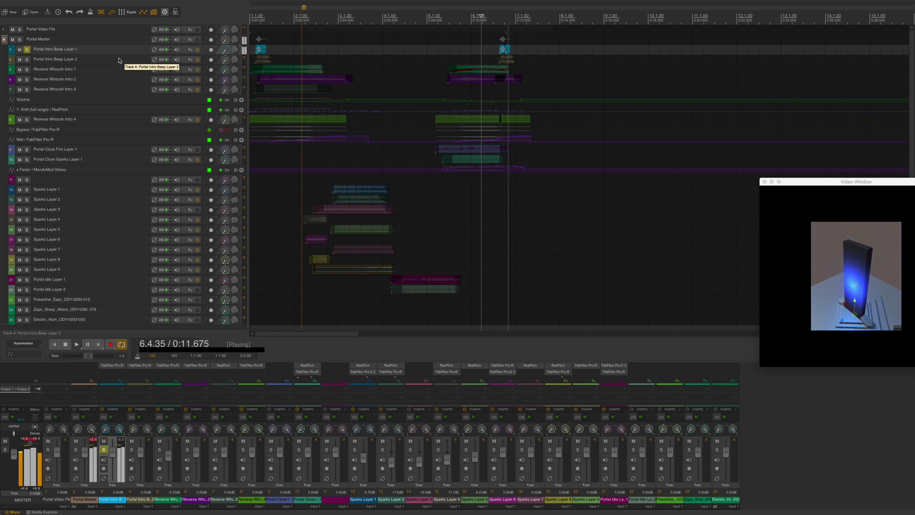
key("space")
key("F6")
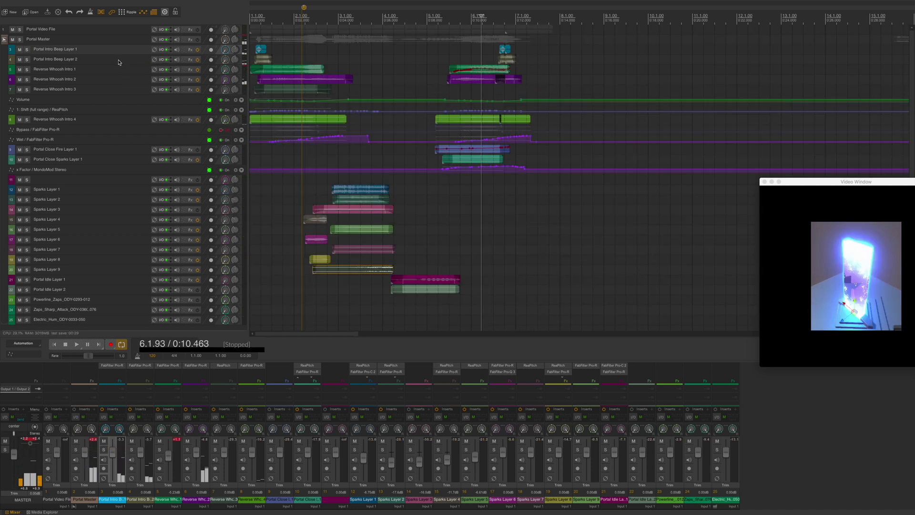
key("F6")
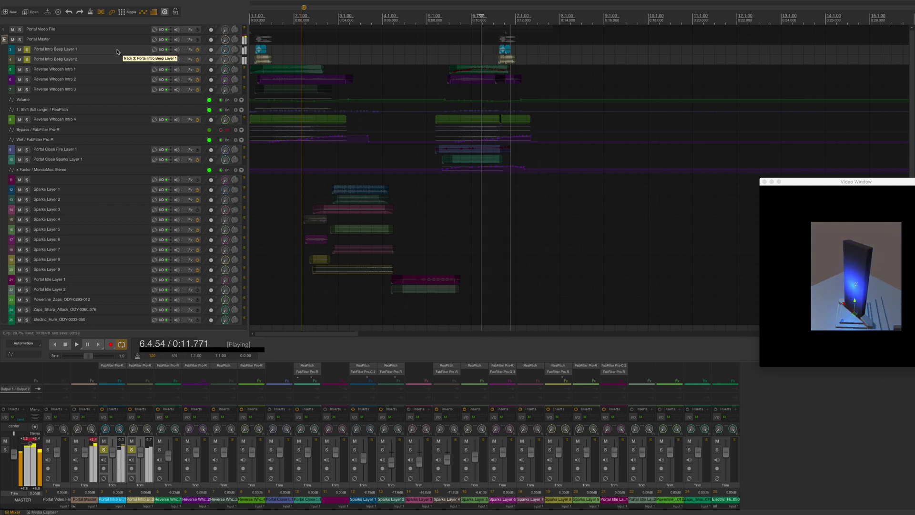
key("space")
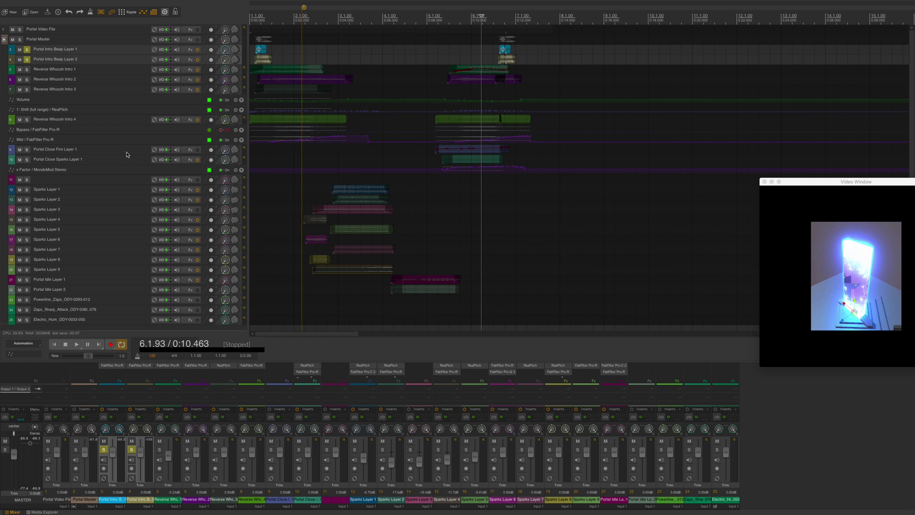
Add Reverse Whoosh Intro 1 and Reverse Whoosh Intro 2 to the soloed tracks one at a time, playing from 6.1.93 after each.
left_click(101, 68)
key("F6")
key("space")
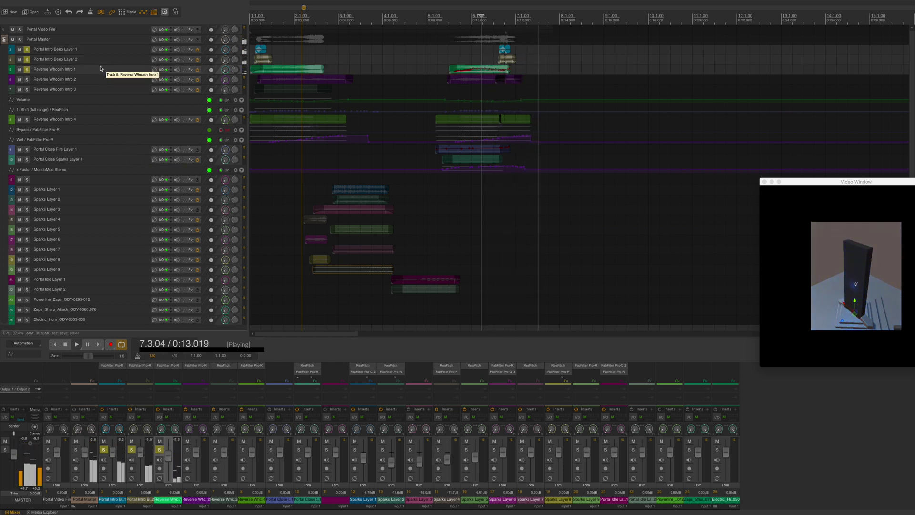
key("space")
key("F6")
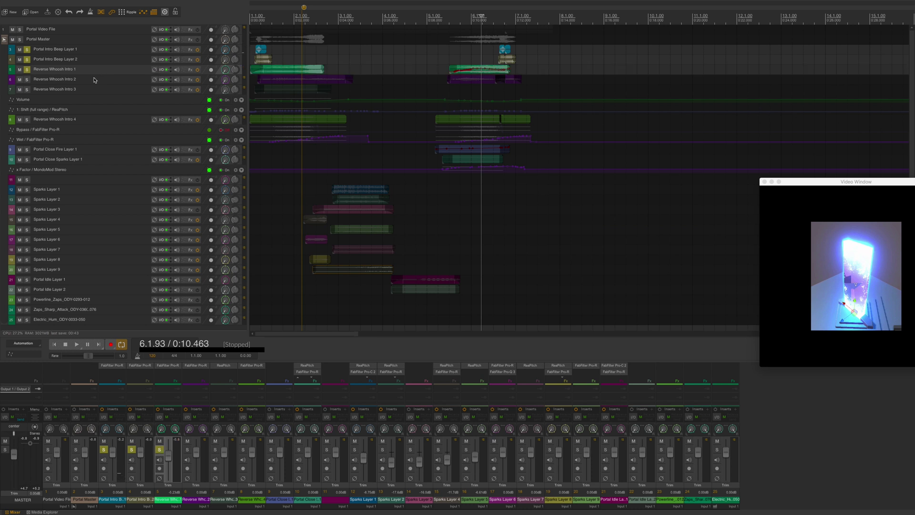
left_click(94, 82)
key("F6")
key("space")
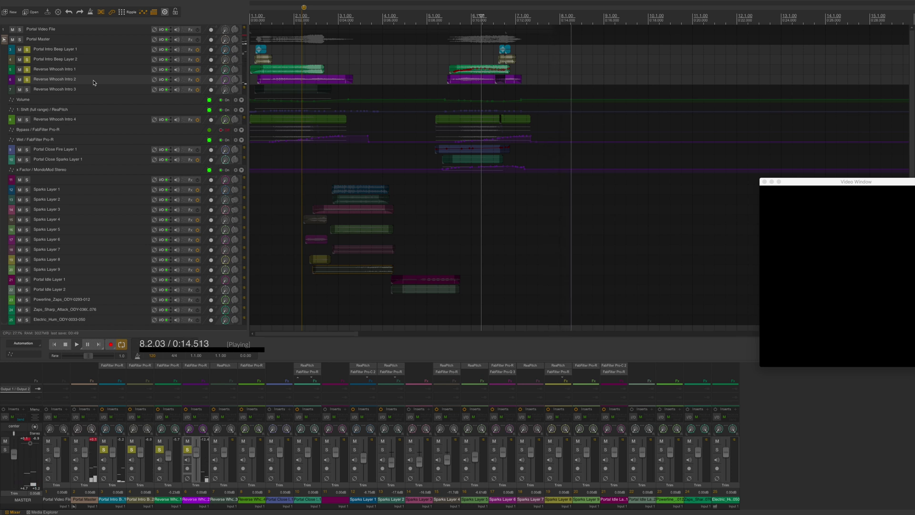
key("space")
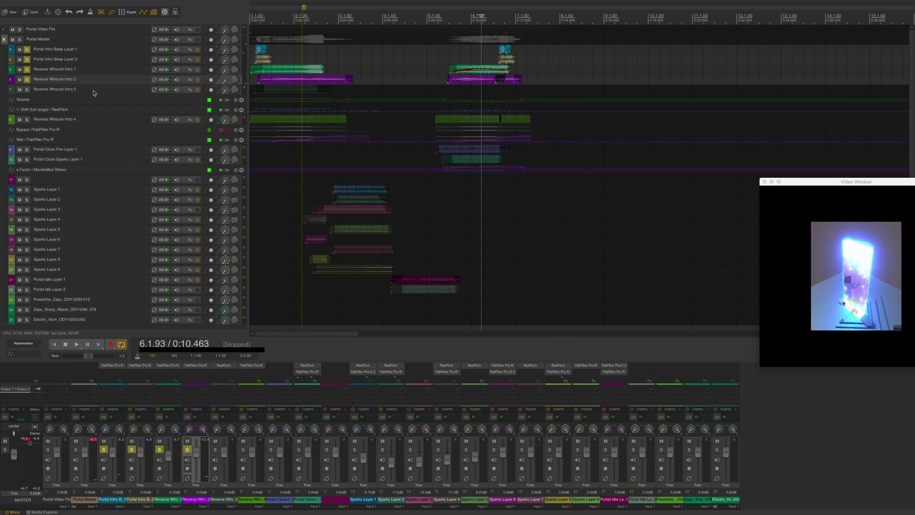
Add Reverse Whoosh Intro 4 to the soloed tracks and play the closing section from 6.1.93.
left_click(94, 93)
left_click(93, 119)
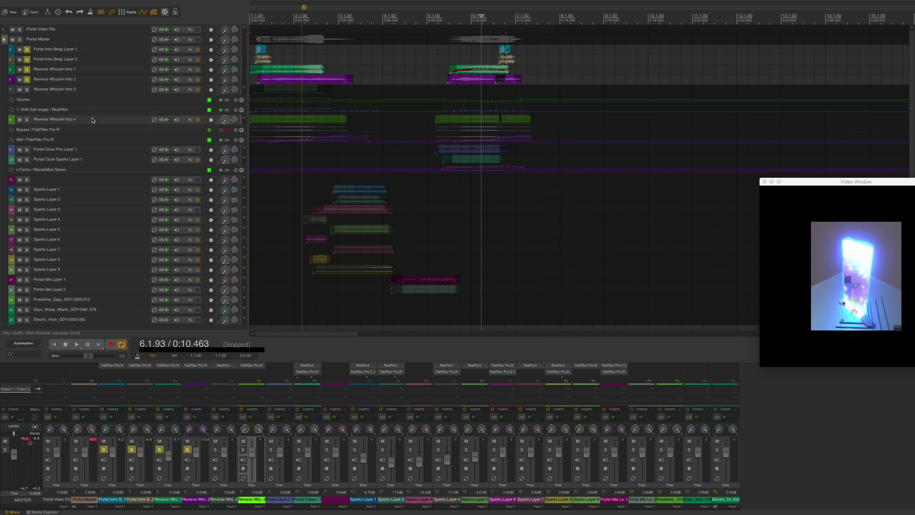
key("space")
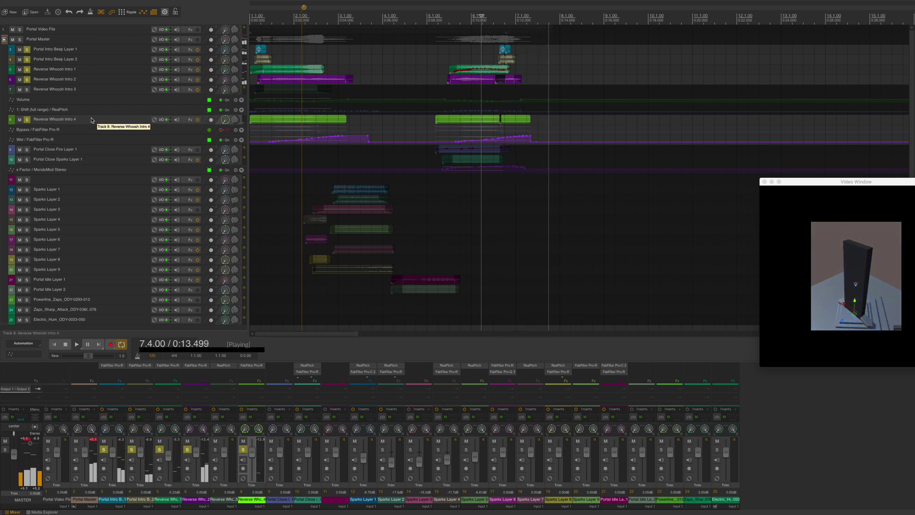
key("space")
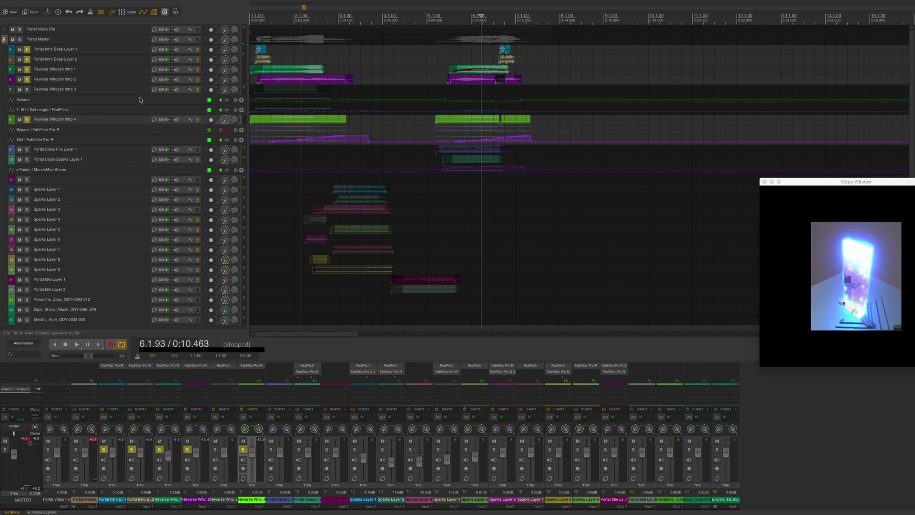
Unsolo the beep layers and Reverse Whoosh Intro 1 and 2, and play Reverse Whoosh Intro 4 alone from 6.1.93.
left_click(112, 81)
left_click(106, 57, "shift")
key("F5")
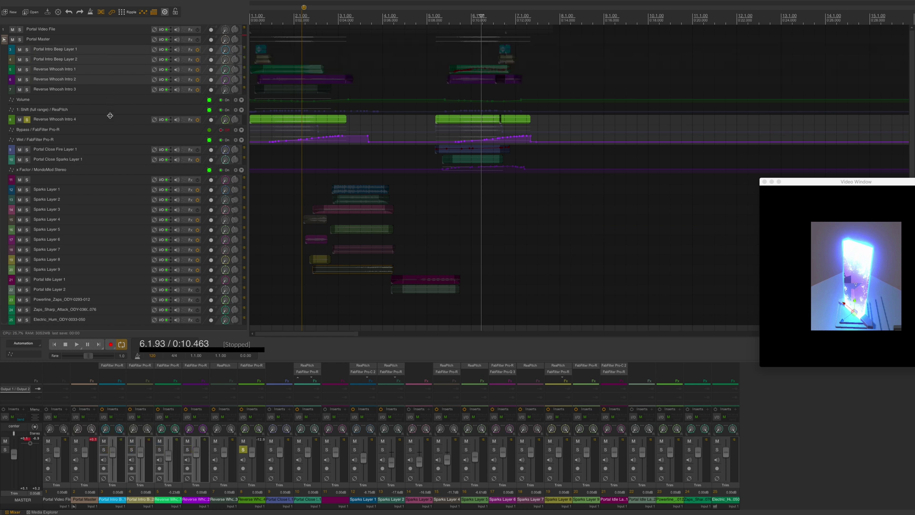
left_click(113, 123)
key("space")
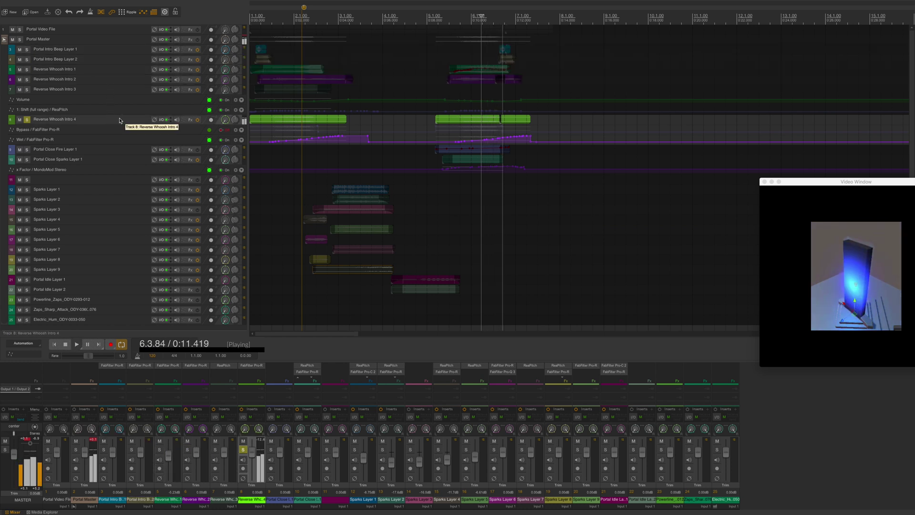
key("space")
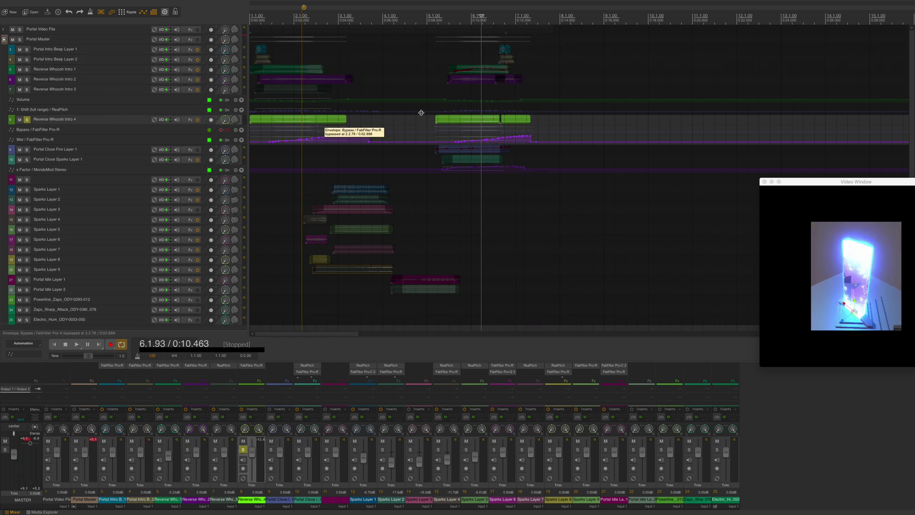
Extend the end of the closing Reverse Whoosh Intro 4 clip, remove the drop in its reverb Wet envelope, and play it from 5.4.86.
left_click(526, 120)
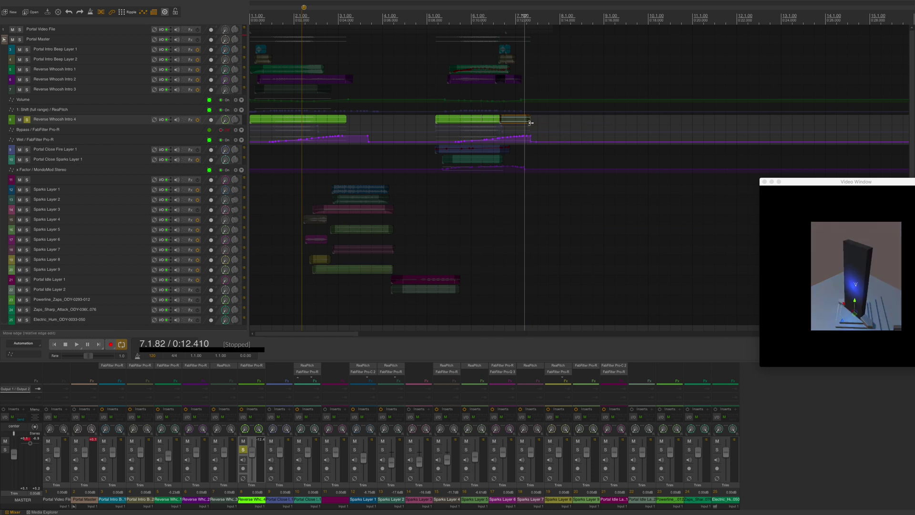
left_click_drag(527, 124, 524, 125)
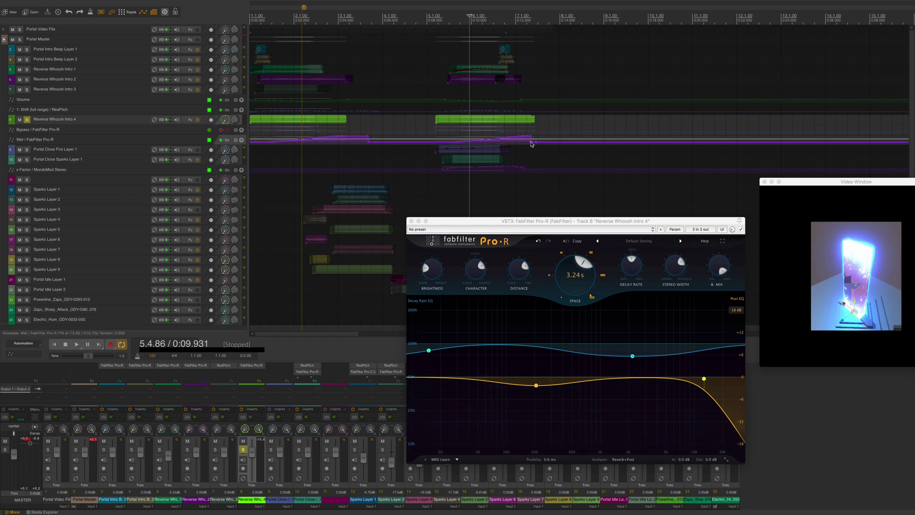
left_click_drag(532, 142, 538, 140)
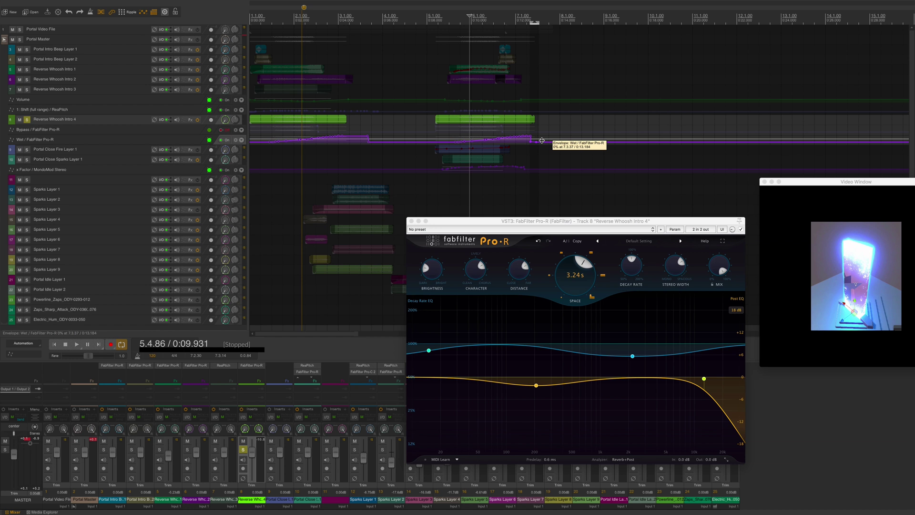
left_click(542, 141, "alt")
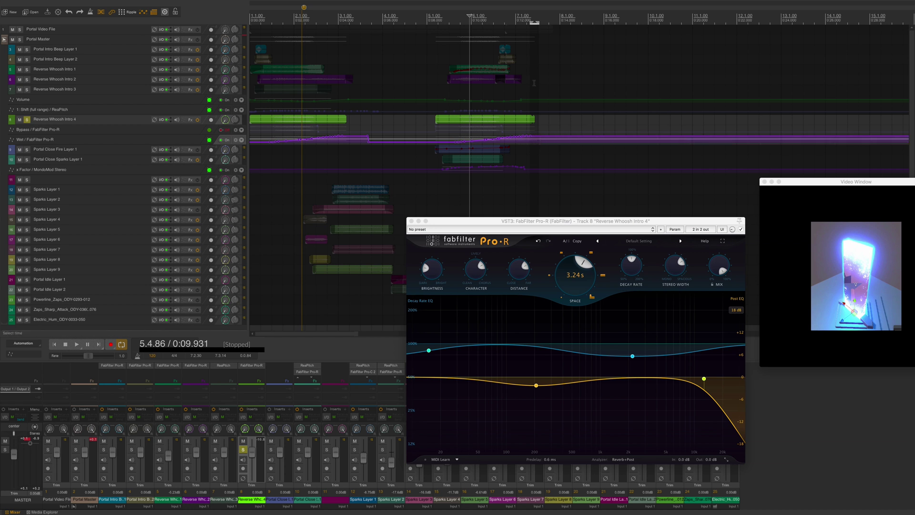
key("space")
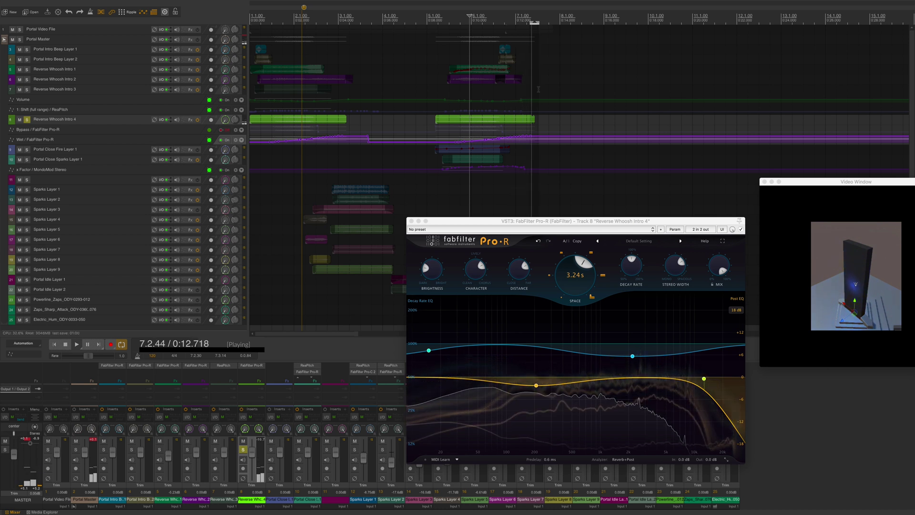
key("space")
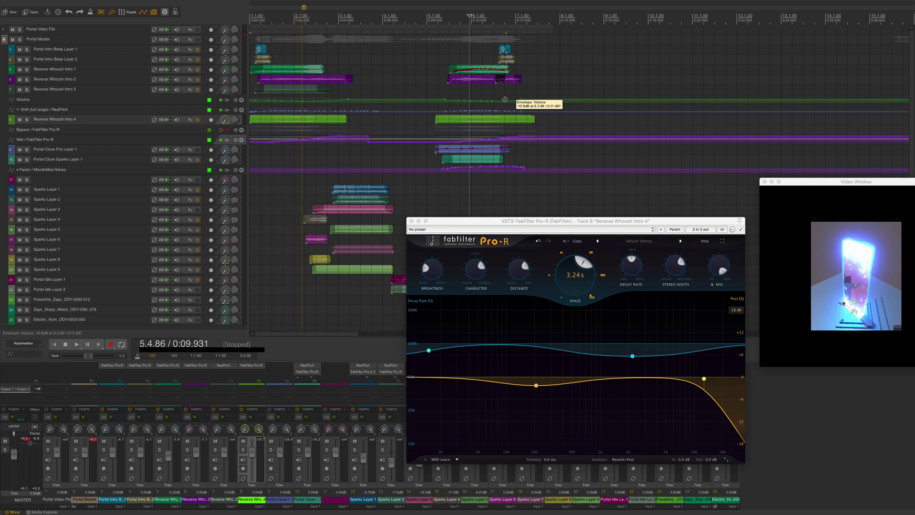
Play the full mix with all tracks from the project start, move the video and reverb windows clear of the mixer, and replay it.
key("space")
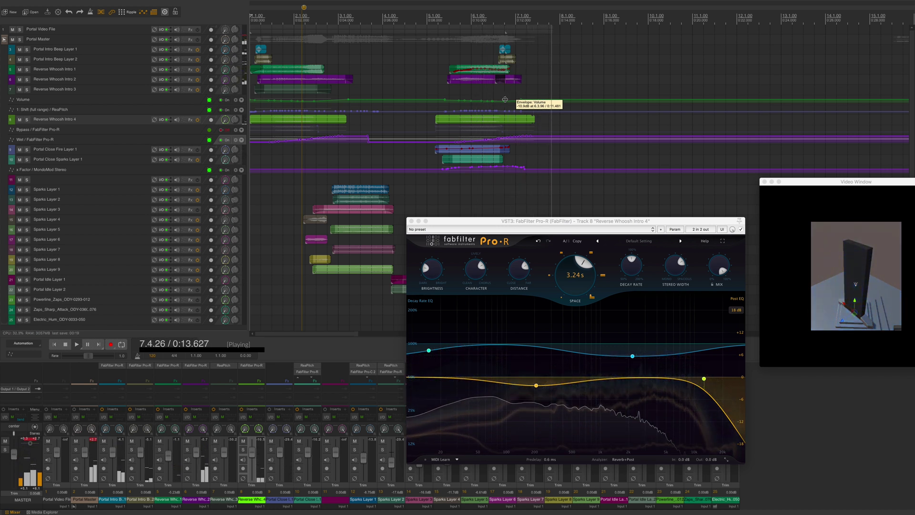
key("space")
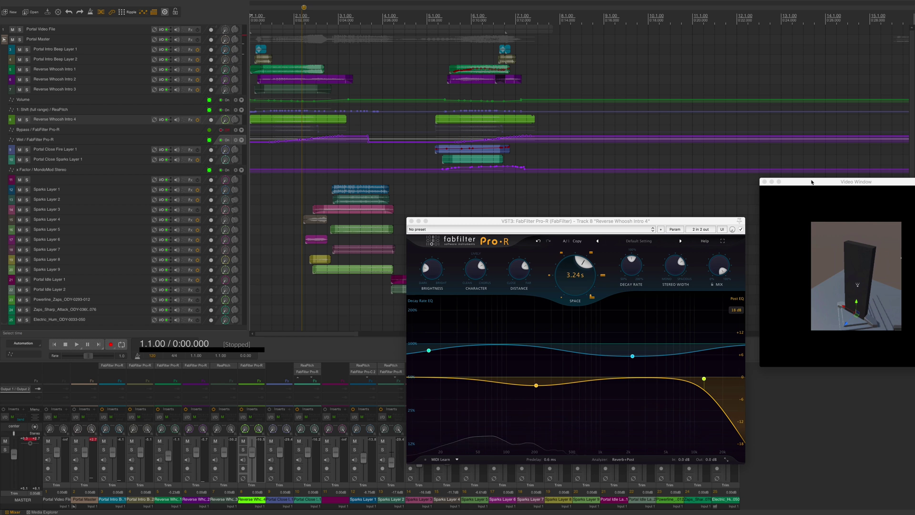
left_click_drag(811, 182, 631, 94)
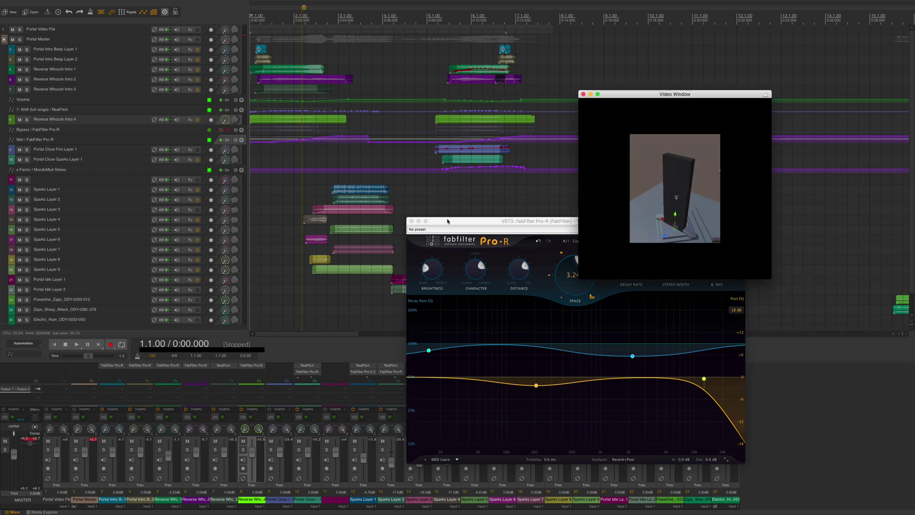
left_click_drag(449, 221, 713, 180)
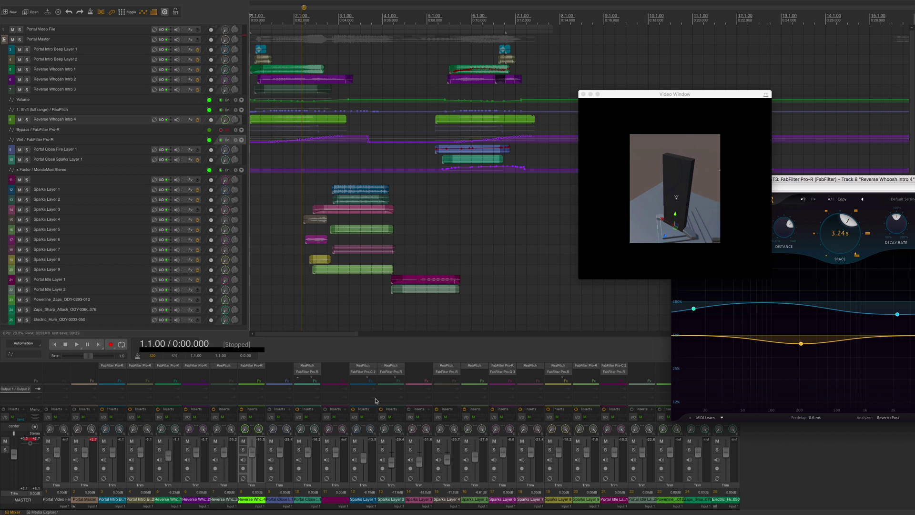
key("space")
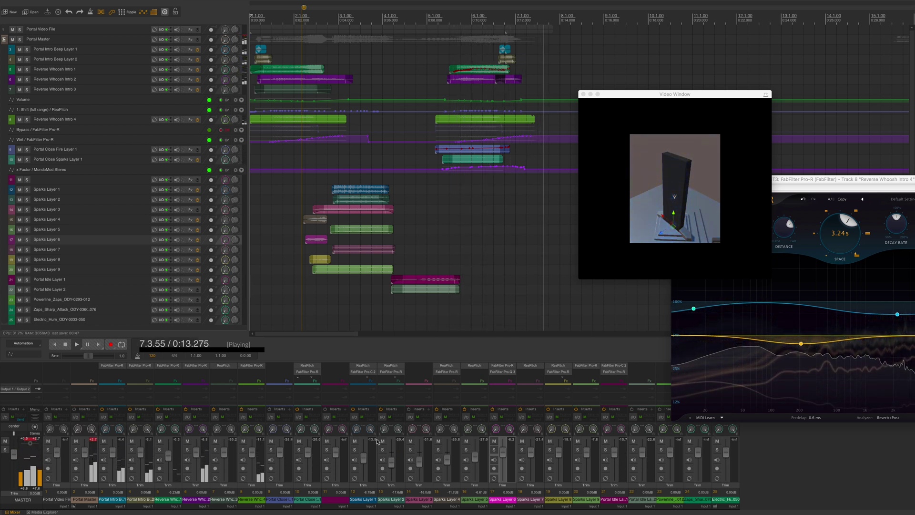
key("space")
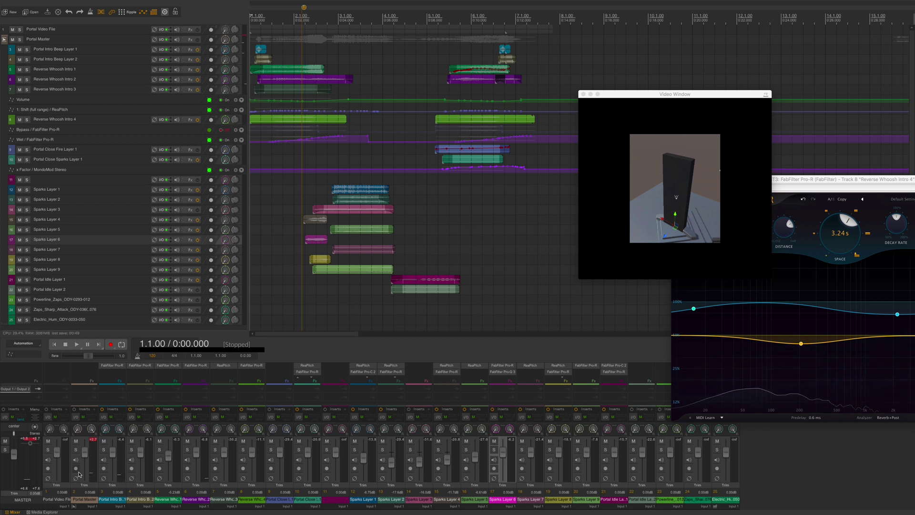
Lower the Reverse Whoosh Intro 2 volume slightly and delete the empty unnamed track above Sparks Layer 1.
left_click(89, 498)
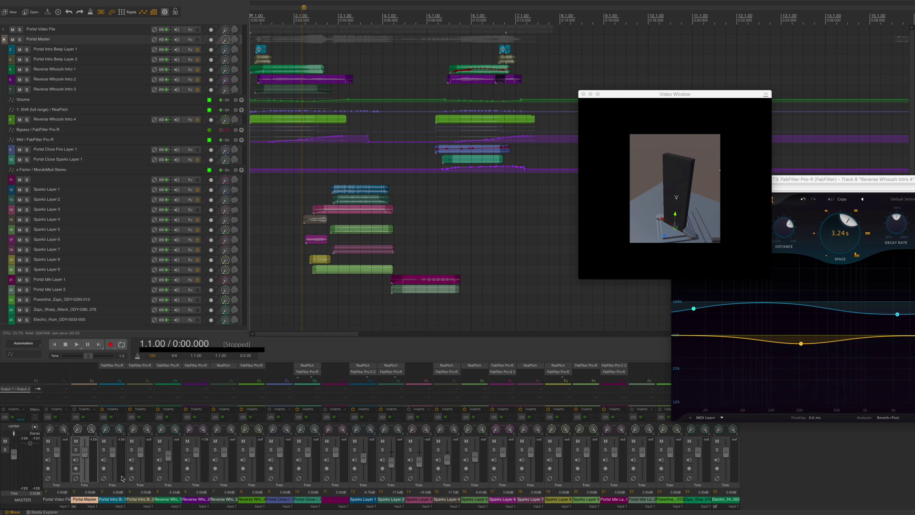
left_click_drag(198, 457, 201, 463)
left_click(341, 485)
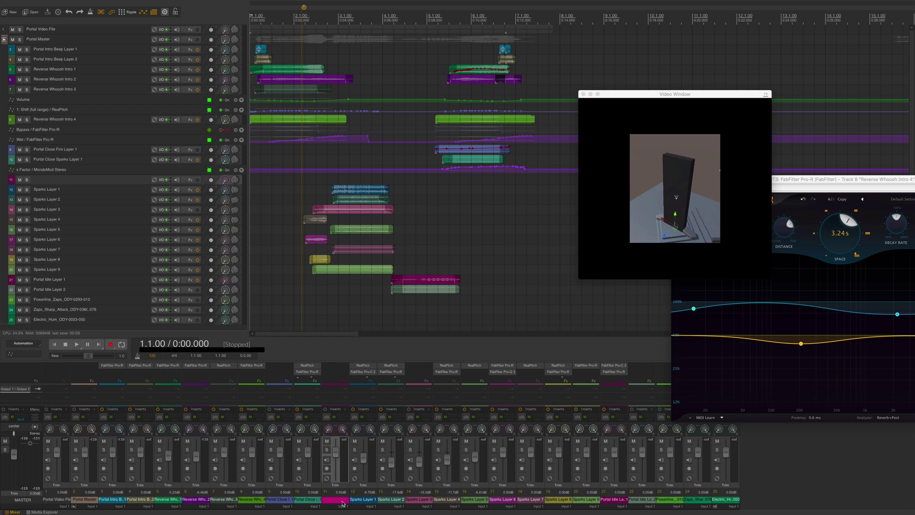
key("Delete")
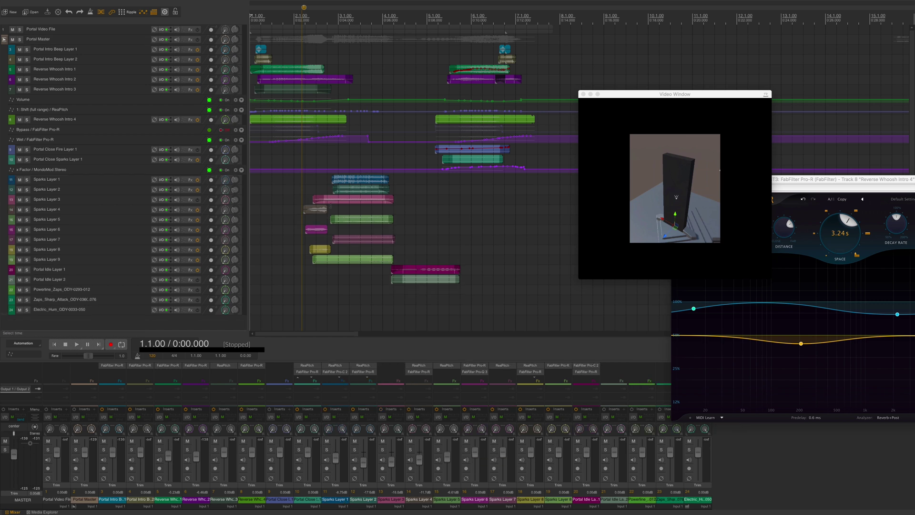
Lower the volumes of Sparks Layer 9, Portal Intro Beep Layer 1 and Portal Intro Beep Layer 2.
left_click(366, 262)
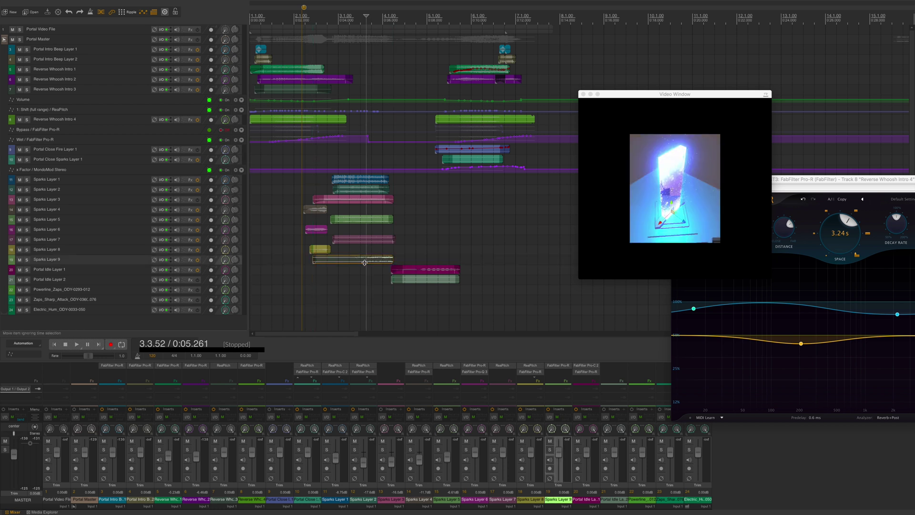
left_click_drag(560, 452, 561, 461)
left_click_drag(110, 454, 141, 465)
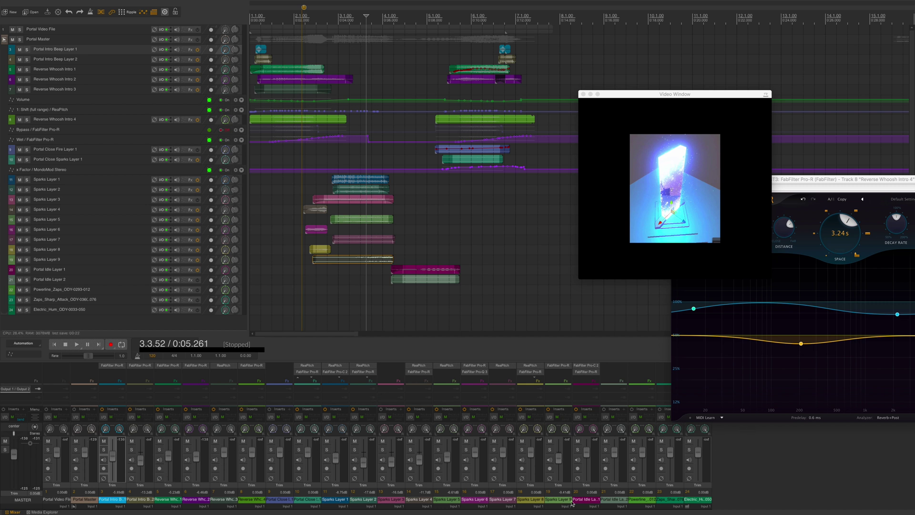
Play the full mix from the project start and raise the Sparks Layer 9 volume slightly to about -4.2 dB.
key("Home")
key("space")
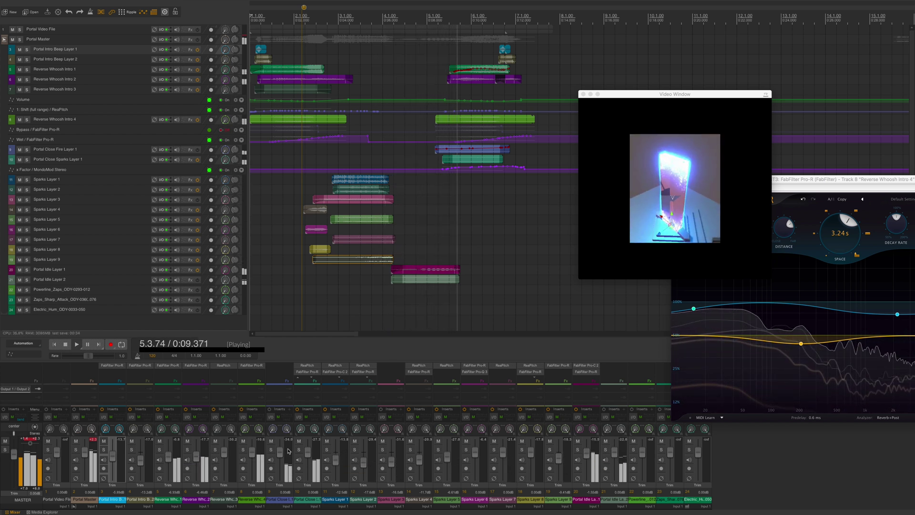
left_click(244, 262)
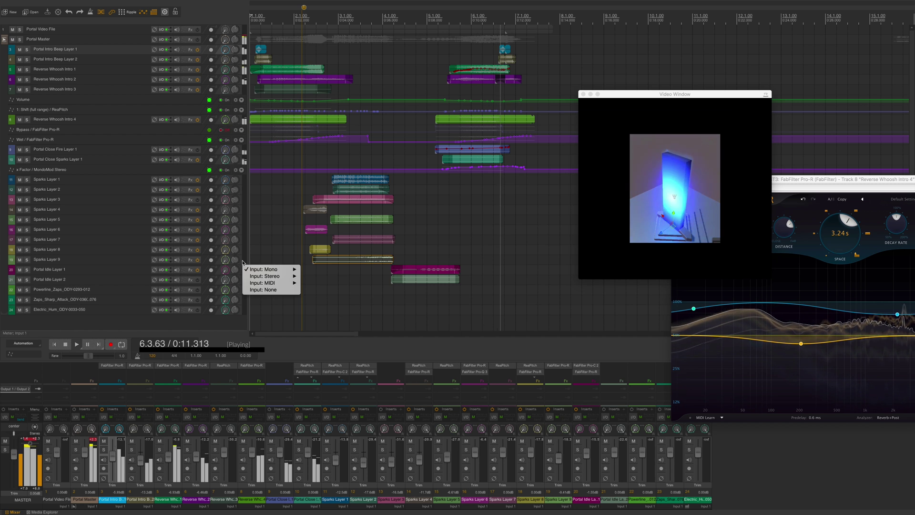
left_click(112, 261)
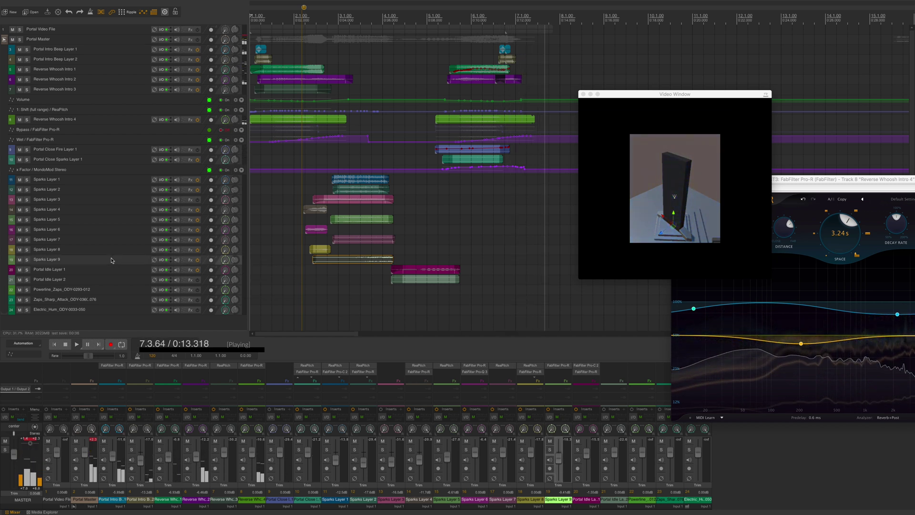
key("space")
left_click_drag(560, 459, 562, 457)
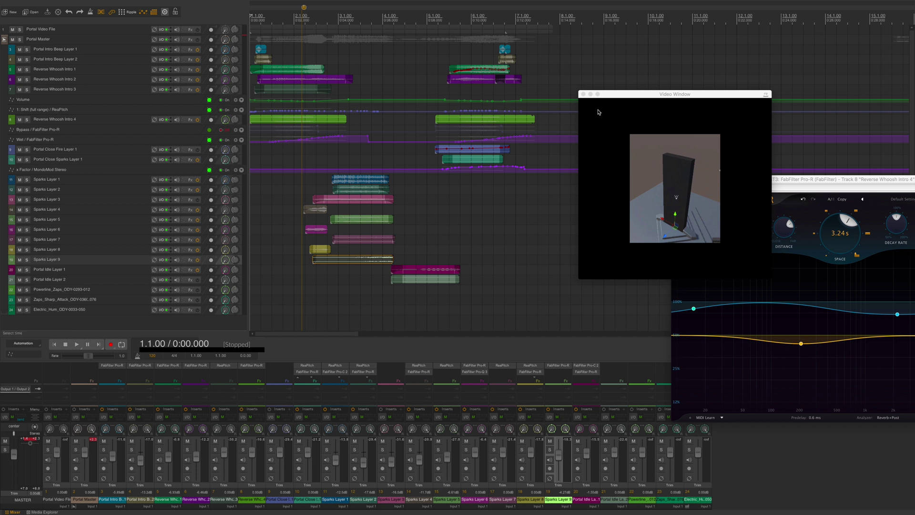
Enlarge the video window over the arrangement and play the full mix with the video from the project start.
left_click_drag(599, 112, 306, 54)
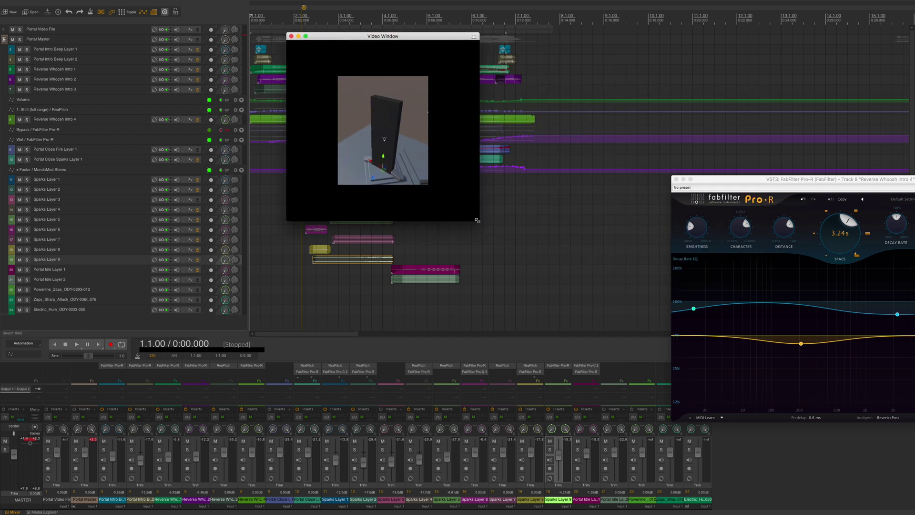
left_click_drag(477, 221, 709, 423)
left_click_drag(501, 40, 427, 16)
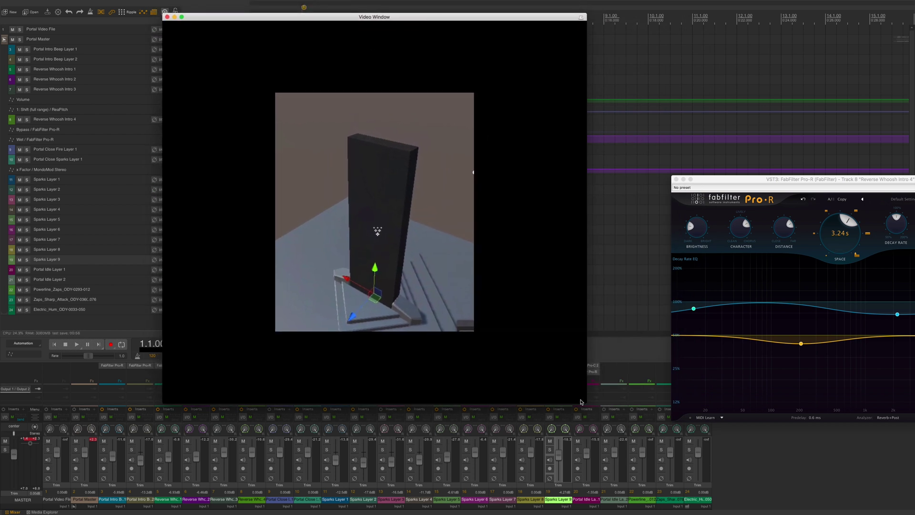
left_click_drag(581, 402, 682, 403)
key("space")
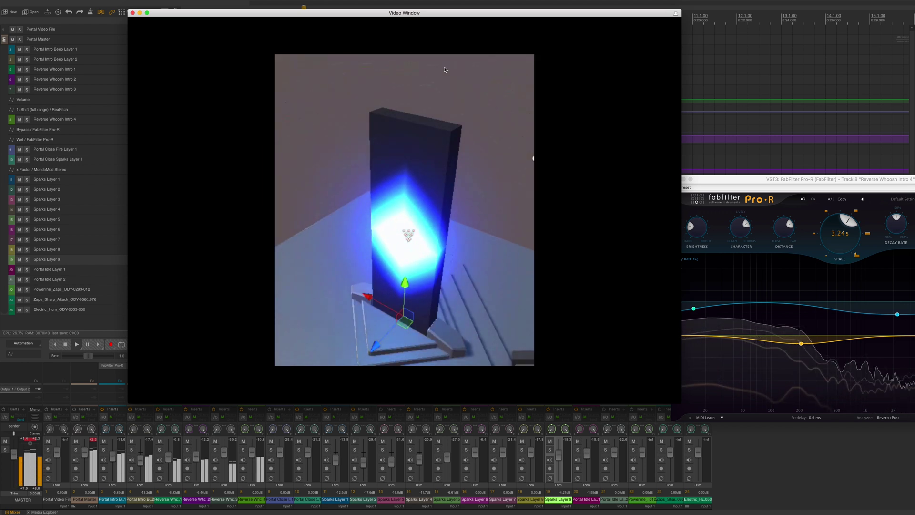